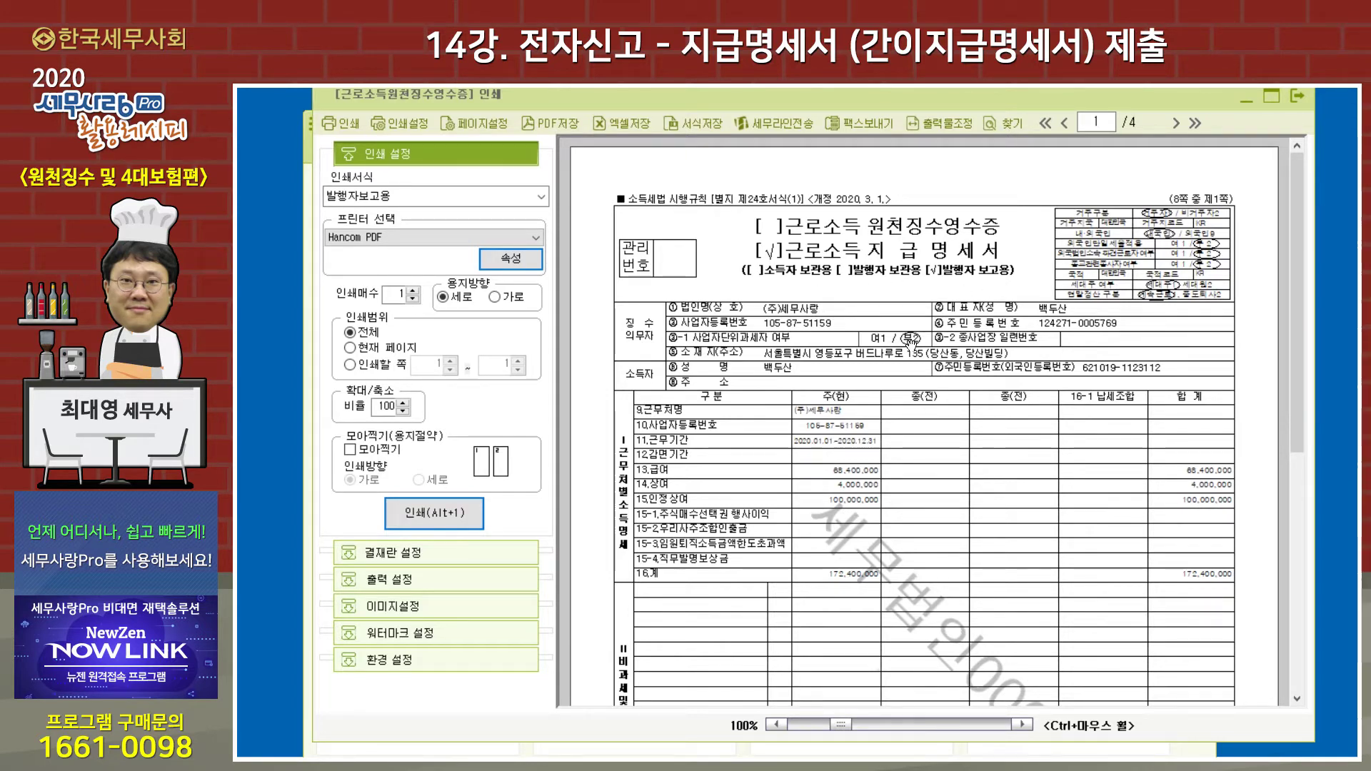
- Close the print preview and the receipt screen, and reopen 근로소득원천징수영수증 with 구분 set to 2.총괄
left_click(1298, 96)
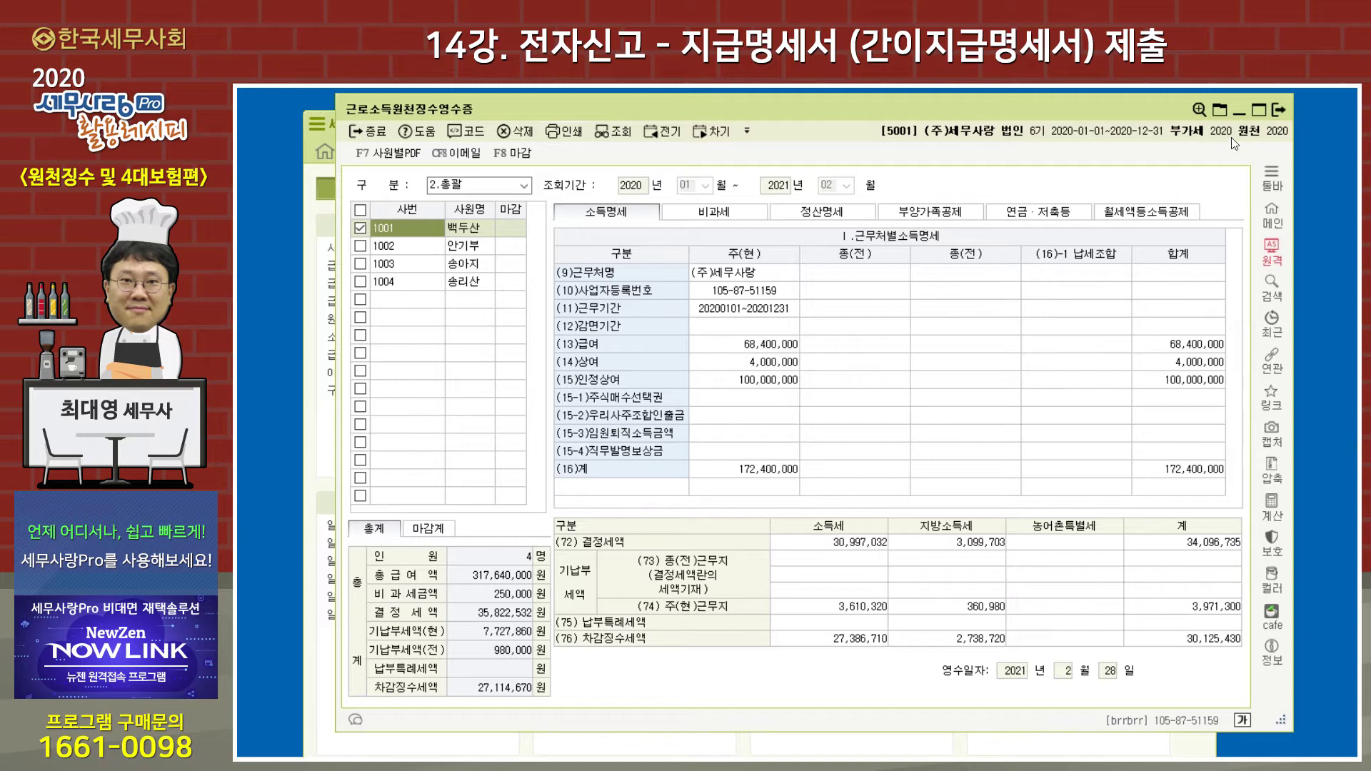
left_click(1280, 110)
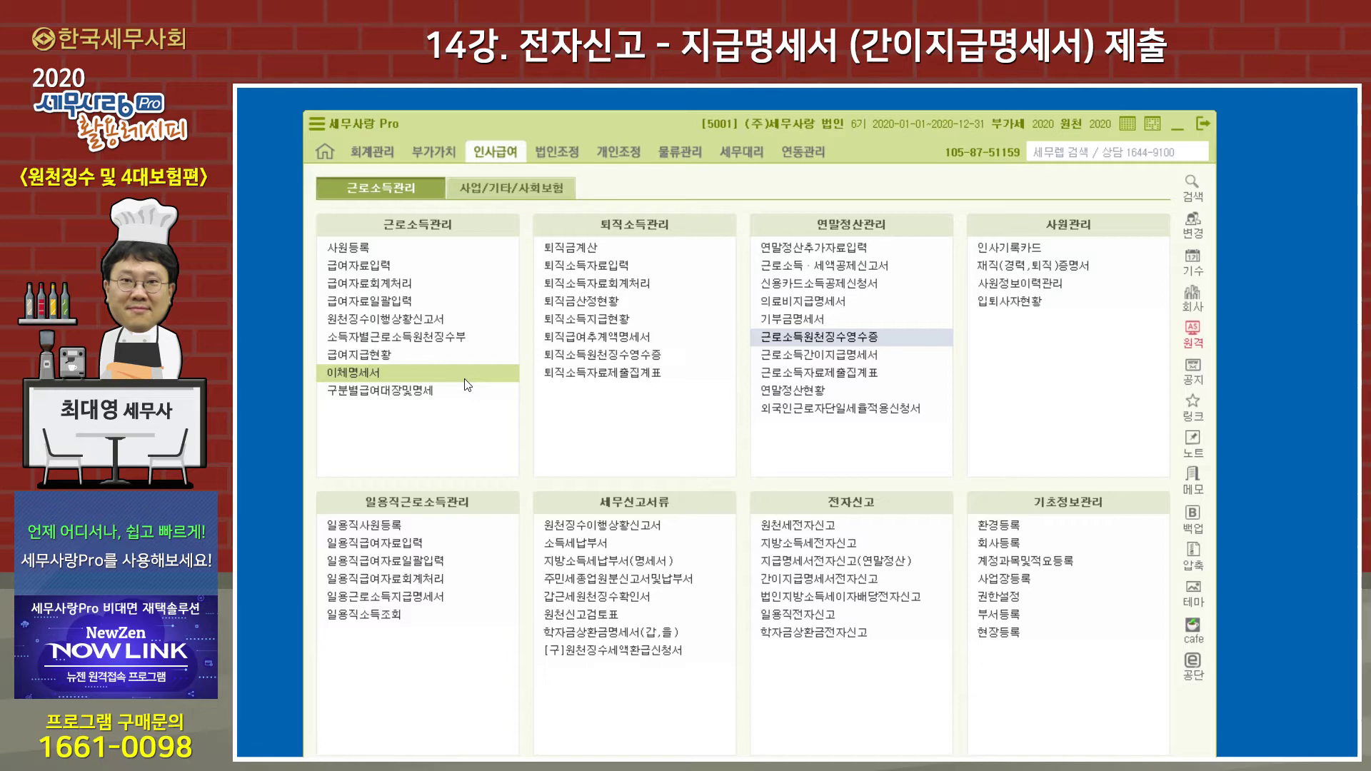
left_click(801, 350)
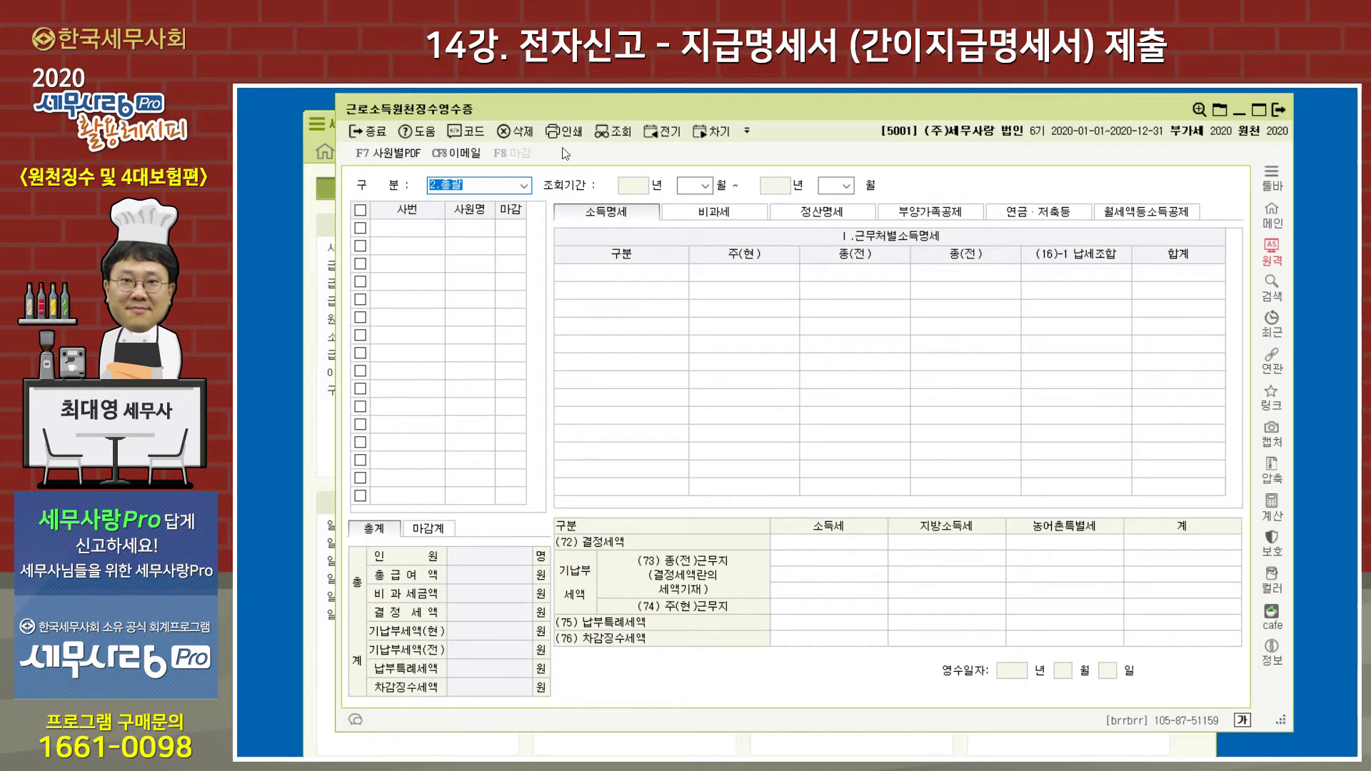
left_click(523, 185)
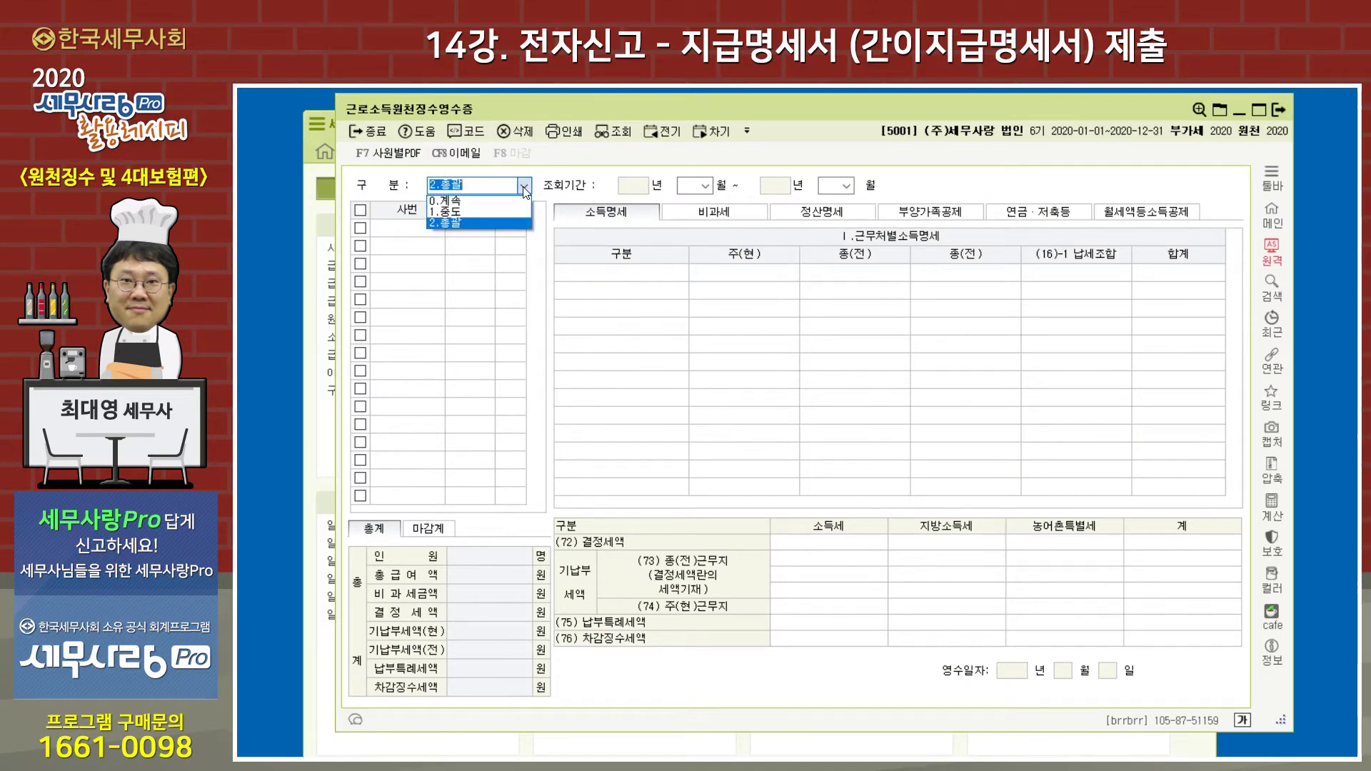
left_click(463, 223)
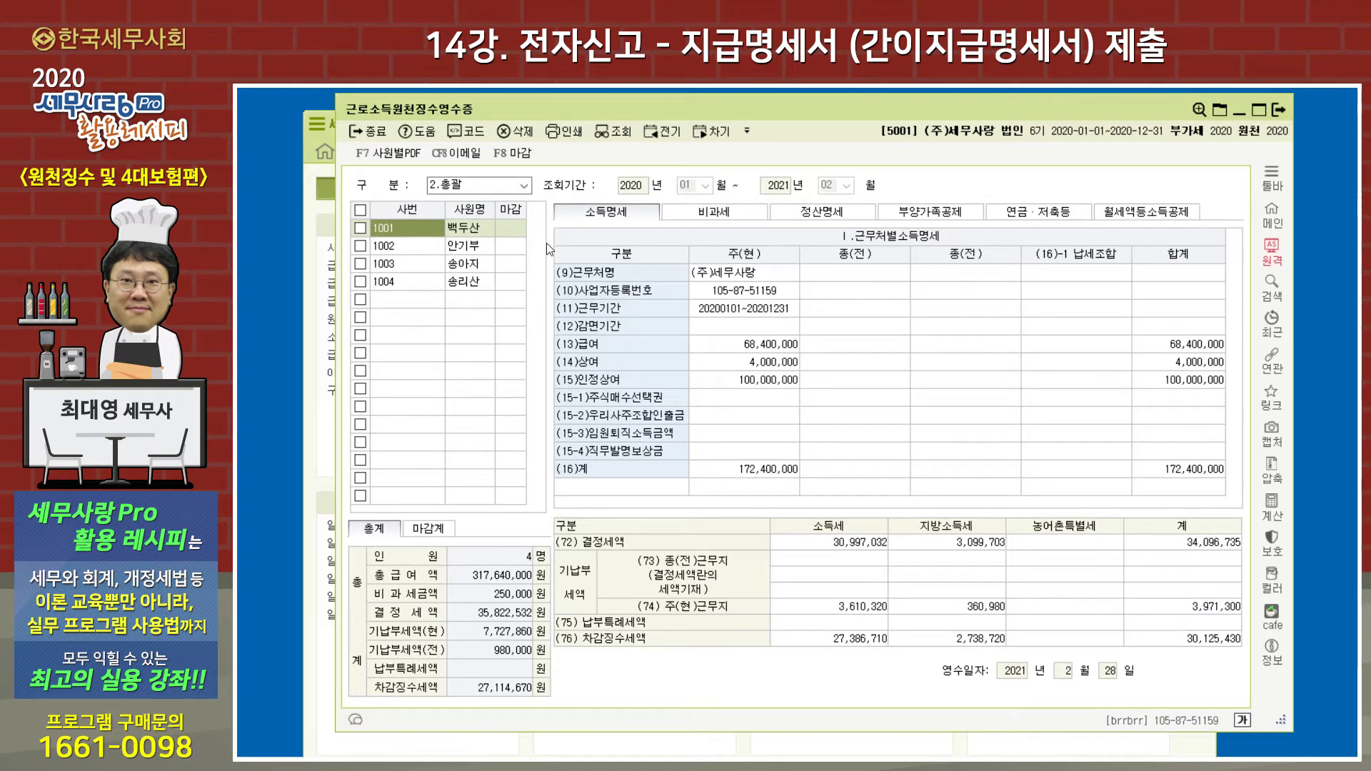
- Select all employees in the list and finalize their withholding receipts with 강제마감
left_click(361, 210)
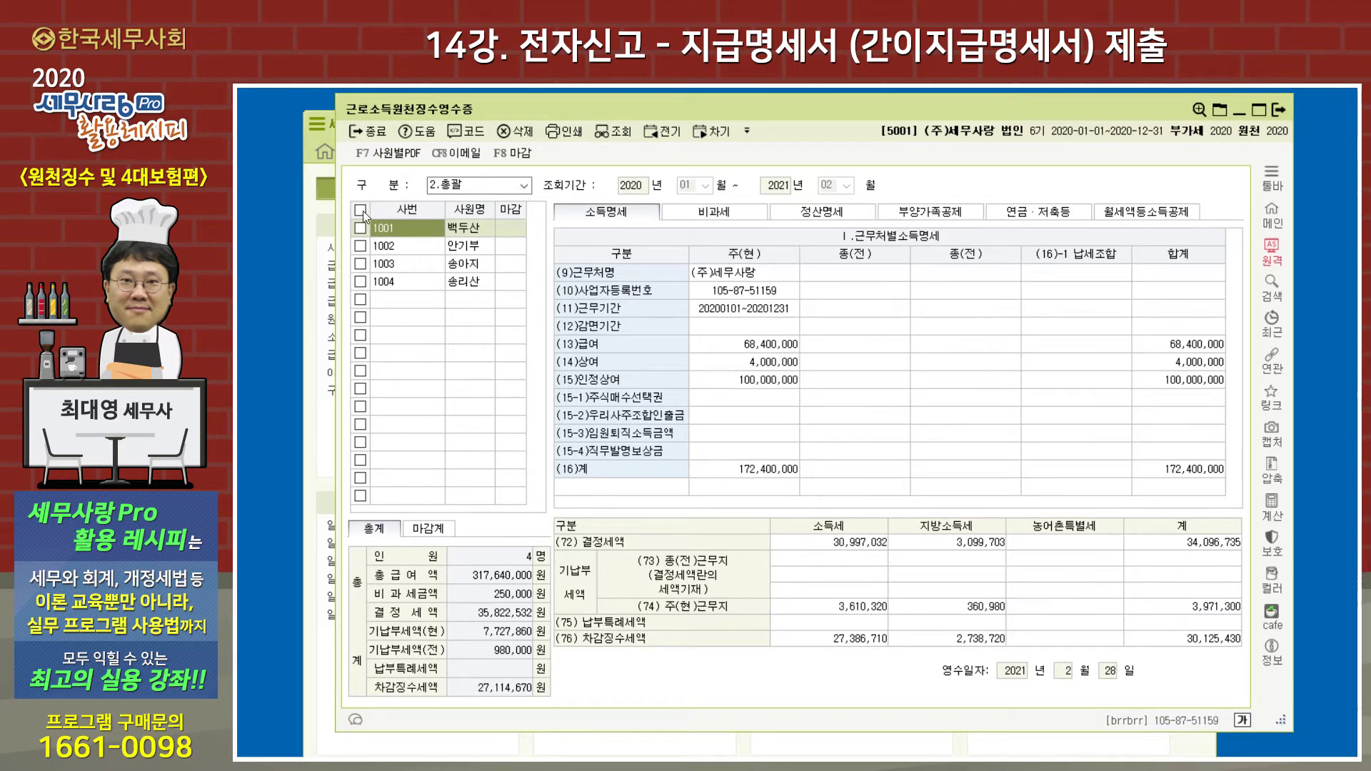
left_click(511, 153)
left_click(654, 518)
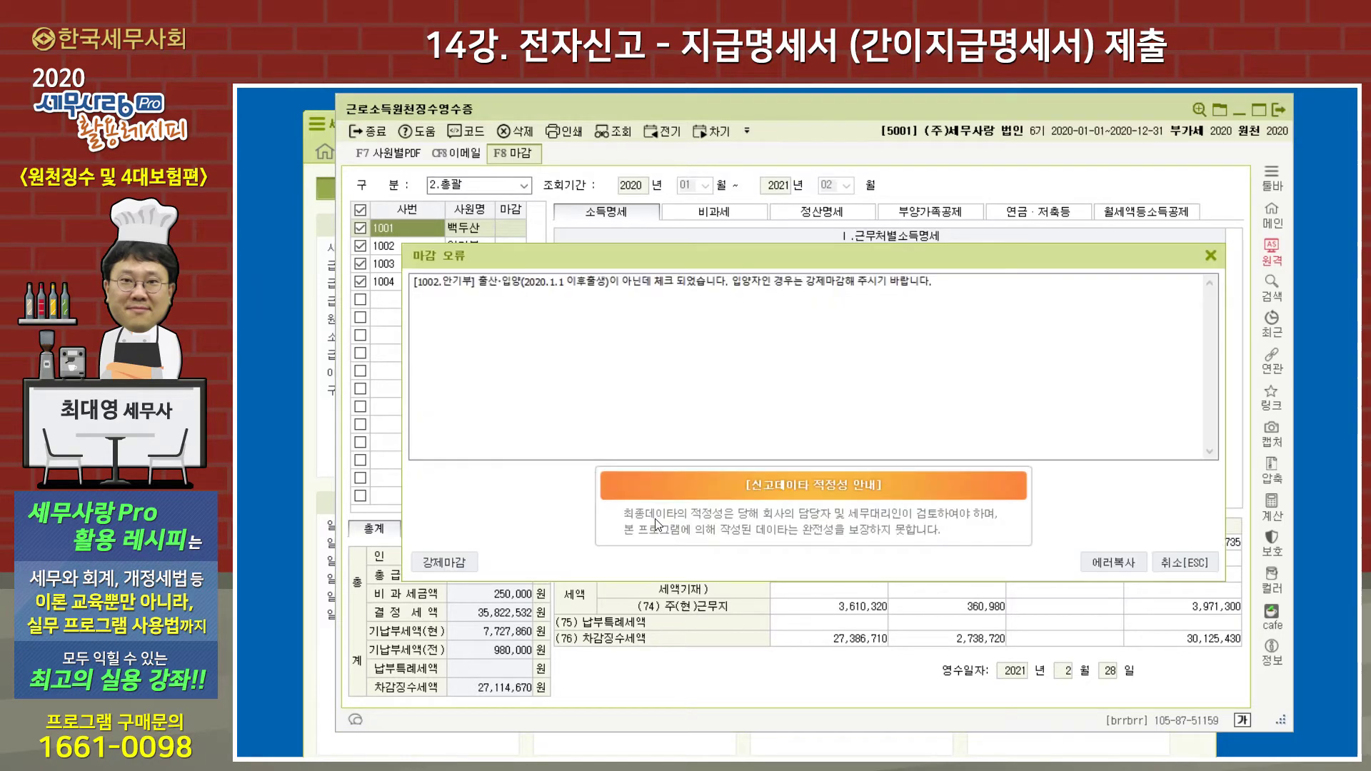
left_click(444, 563)
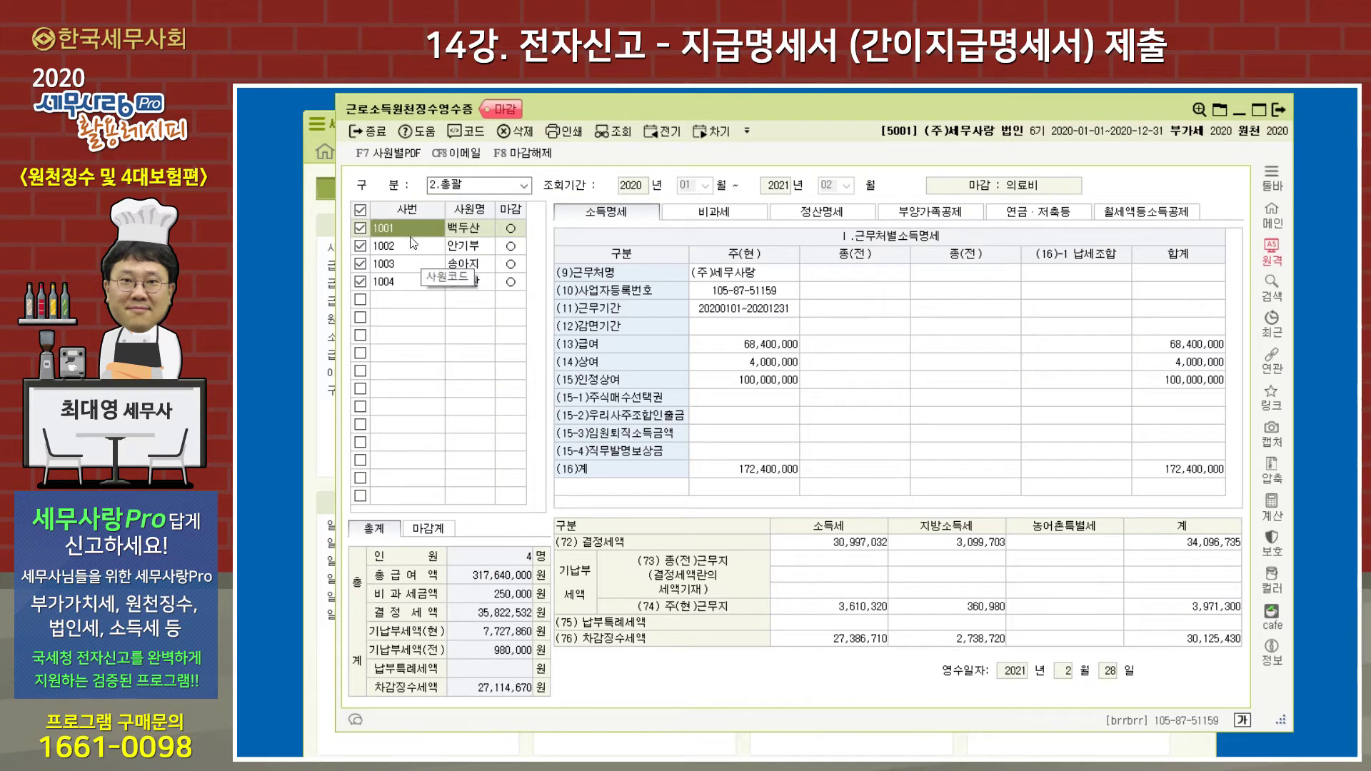
- Release the finalization of the selected employees' receipts and force-finalize them again with 강제마감
key("F8")
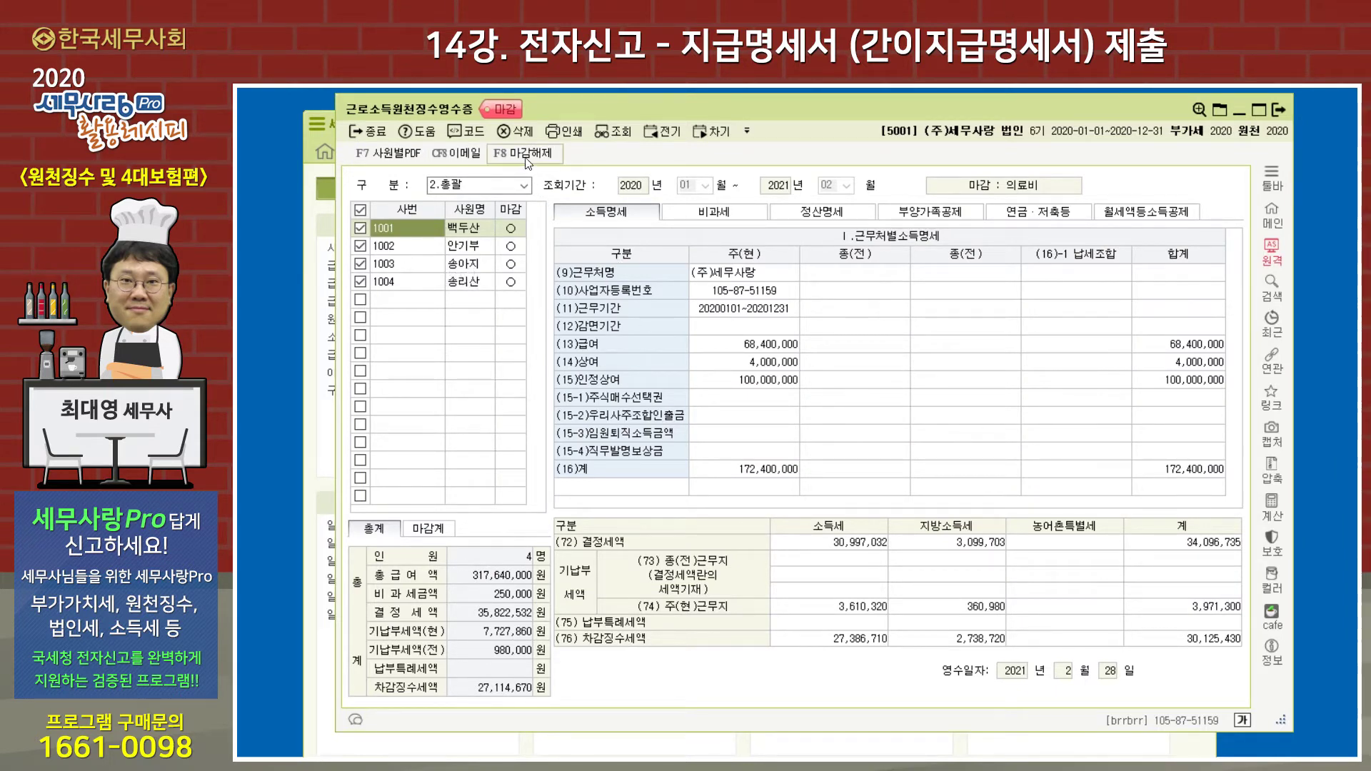
left_click(873, 456)
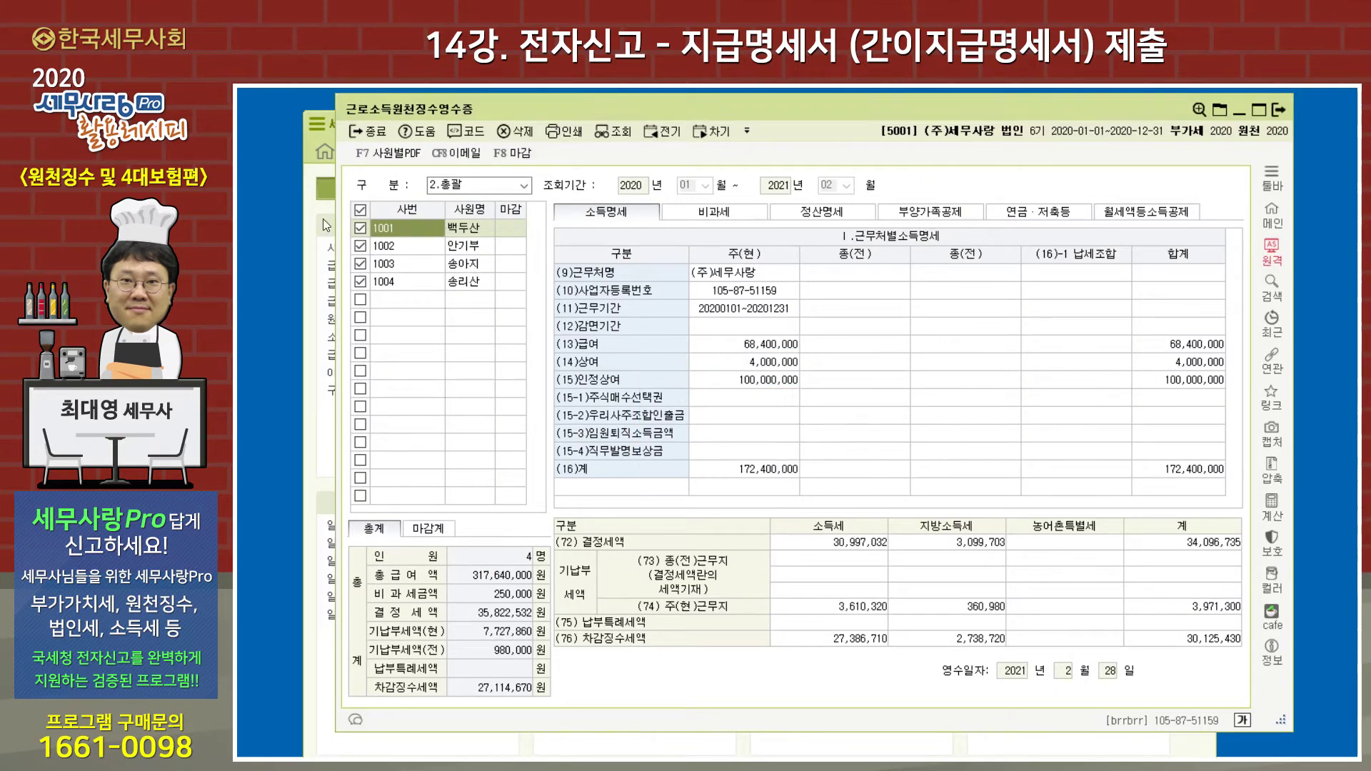
left_click(537, 155)
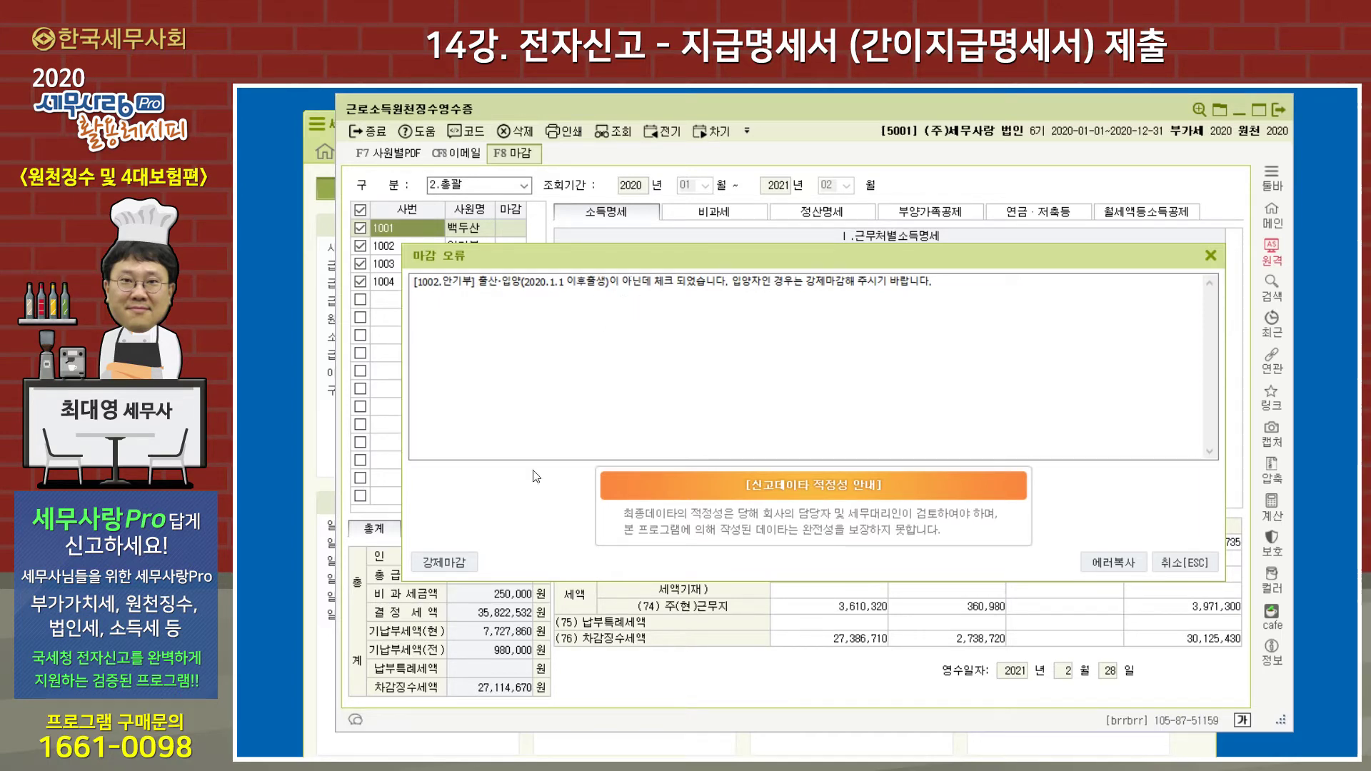
left_click(450, 563)
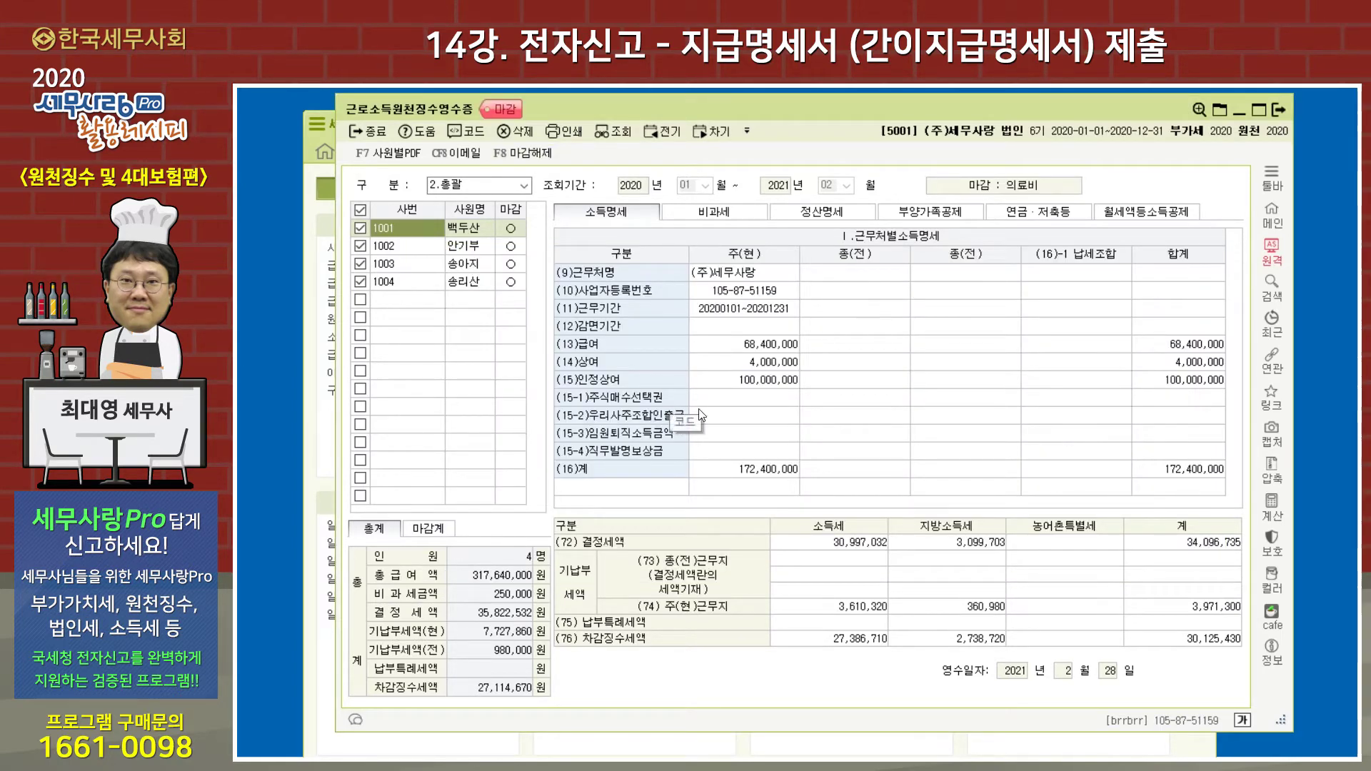
- Open 지급명세서전자신고(연말정산) and choose 1.근로소득지급명세서(기부금,의료비) as the medium type, with 제출대상구분 1.연간(1.1~12.31)지급분
left_click(1277, 111)
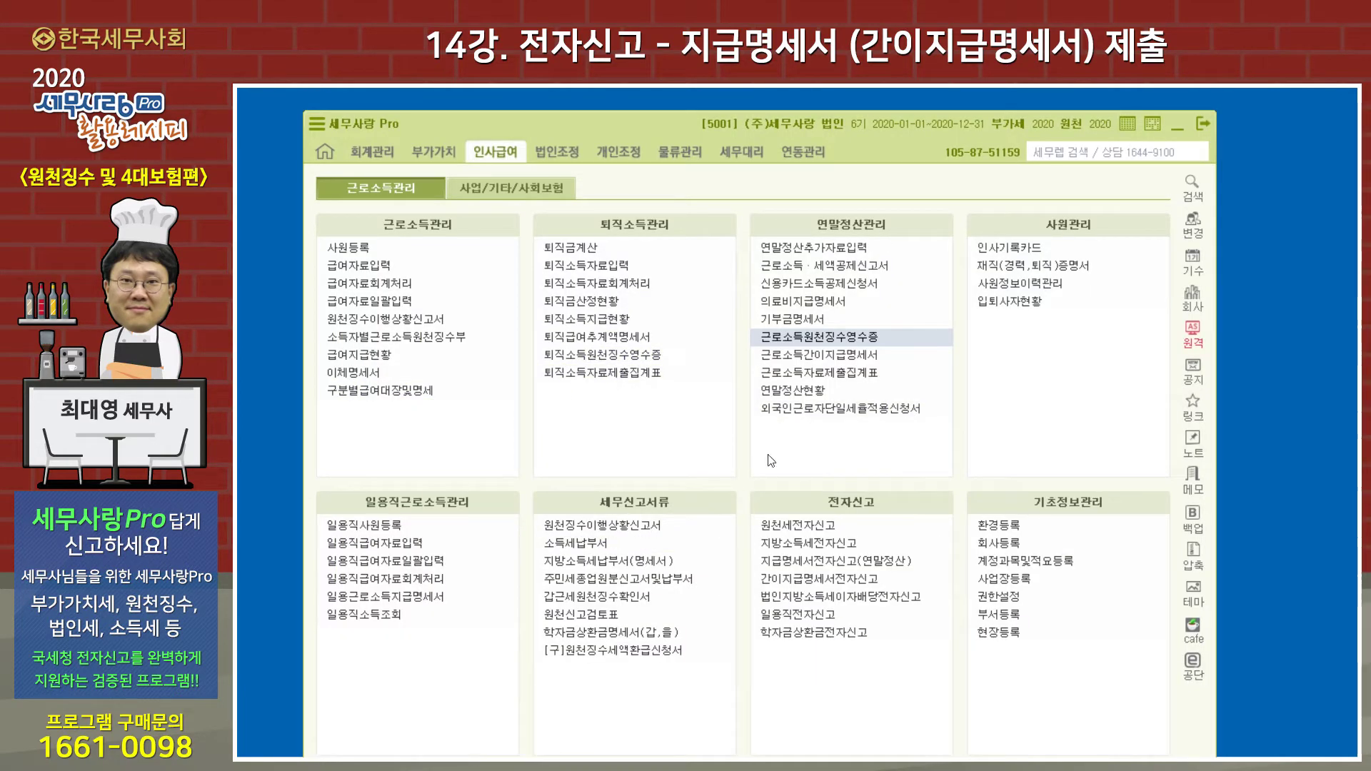
left_click(815, 563)
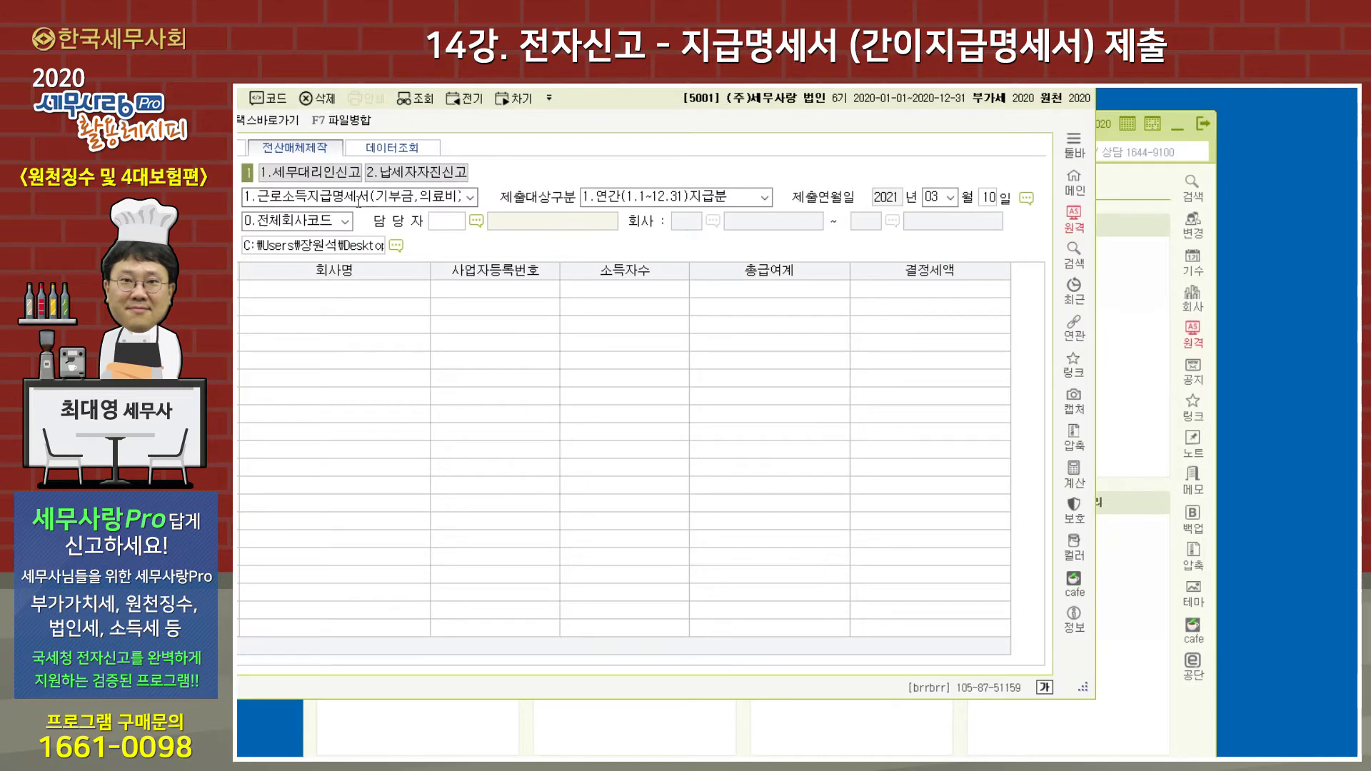
left_click(470, 198)
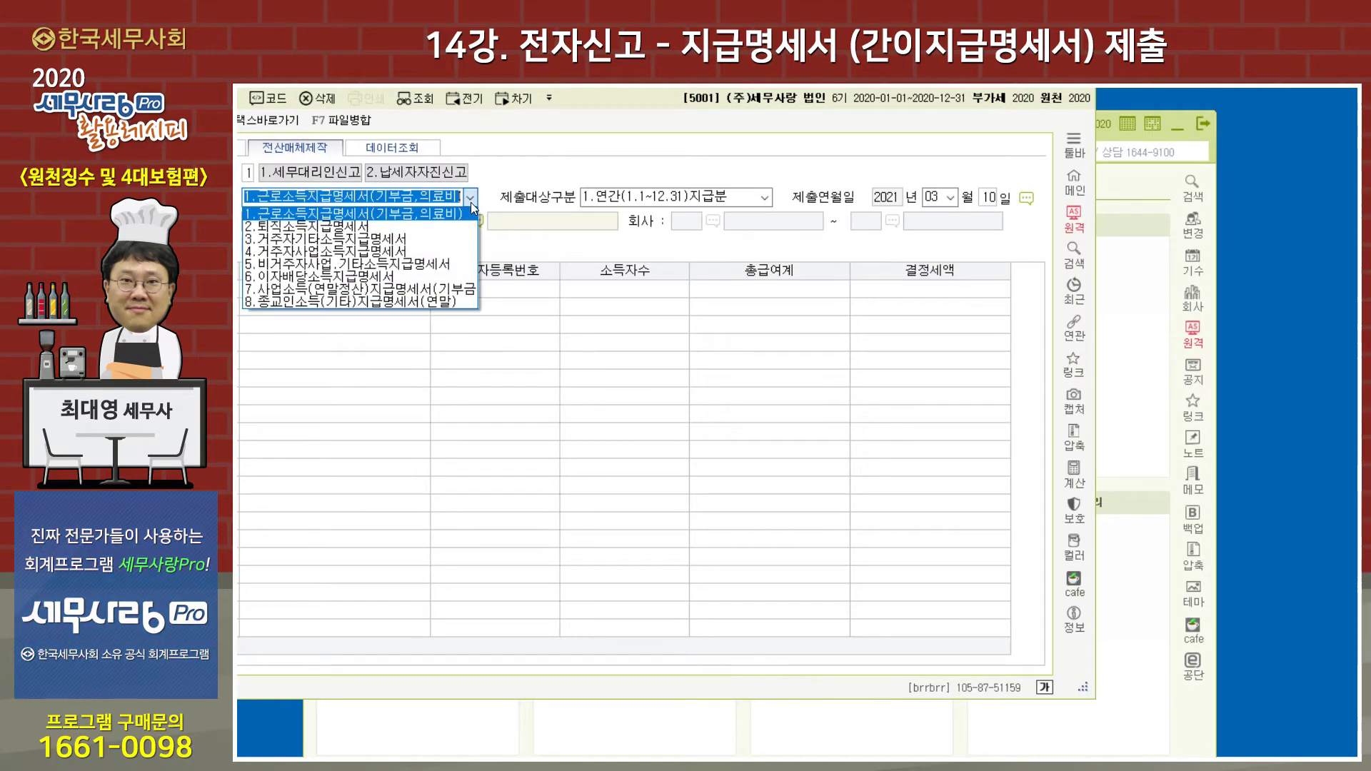
left_click(317, 215)
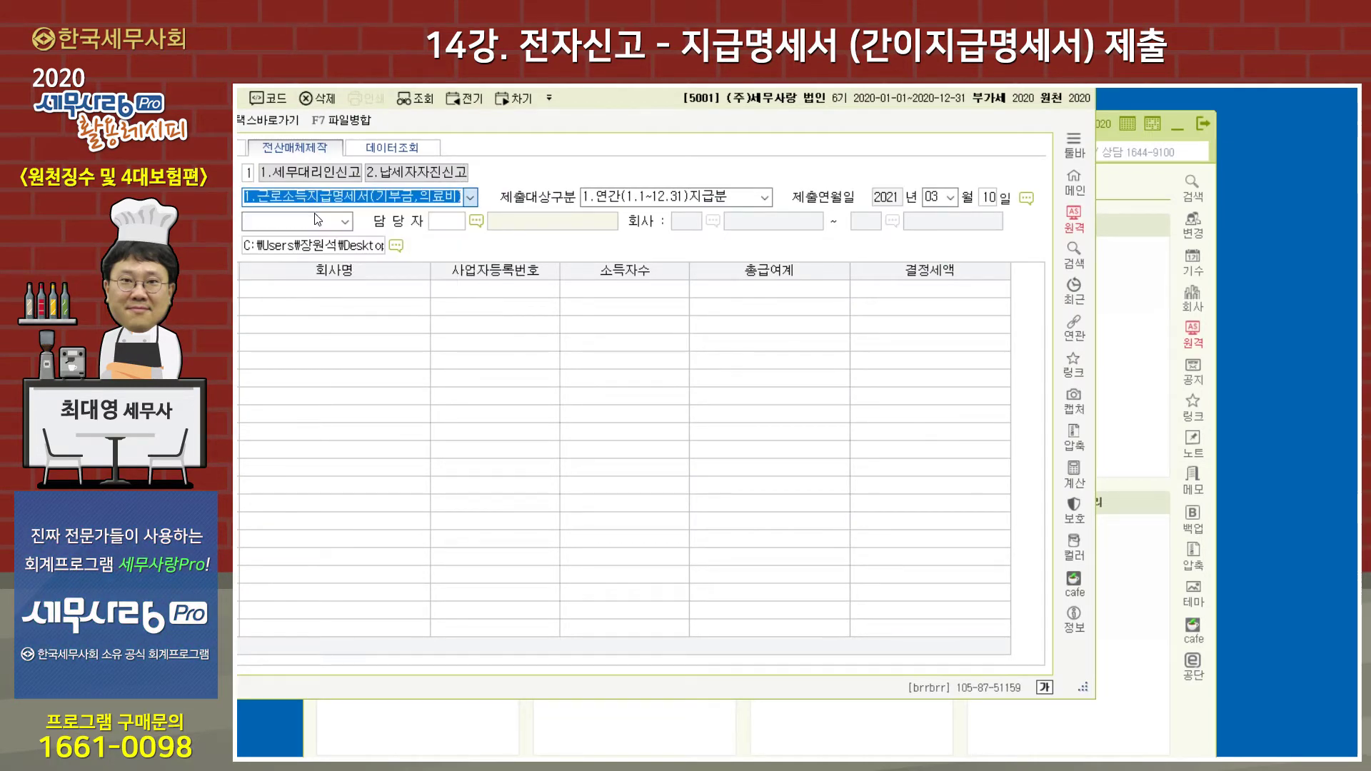
key("Return")
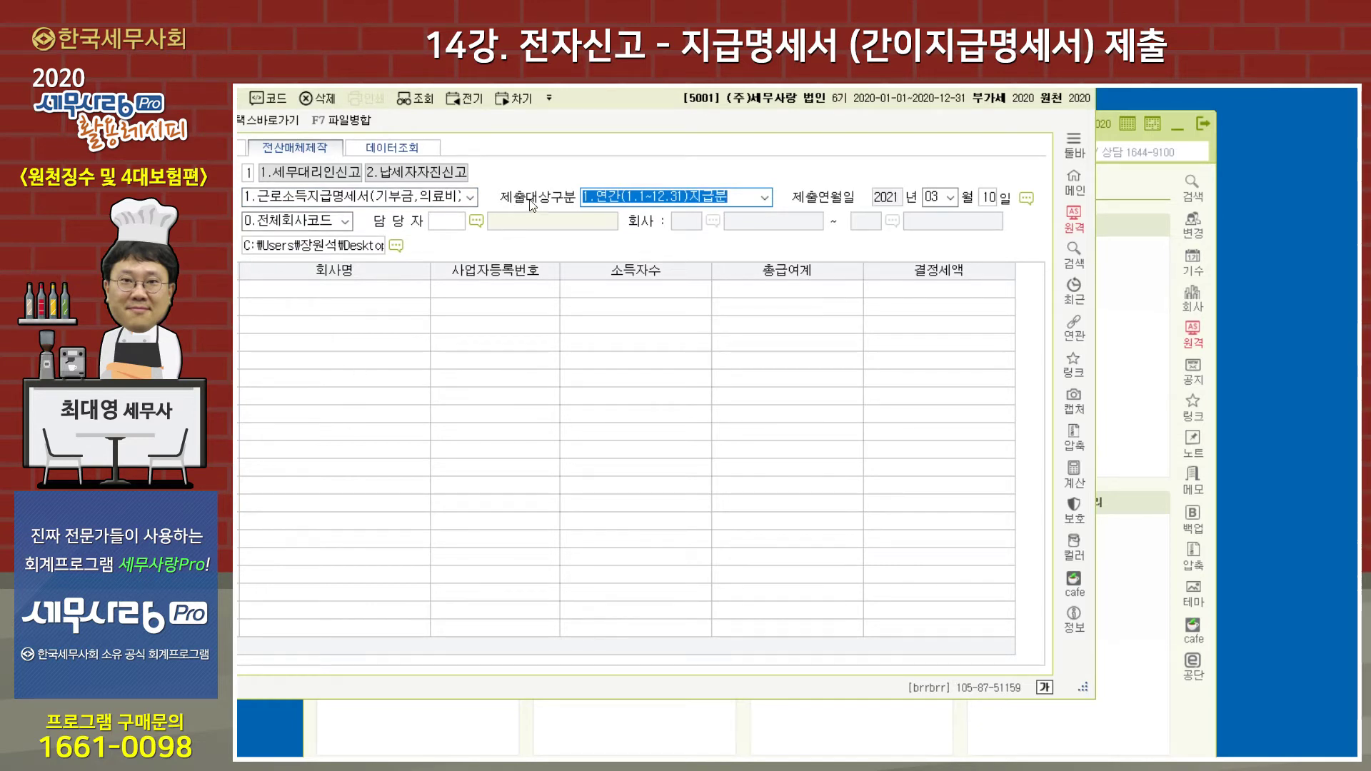
left_click(749, 193)
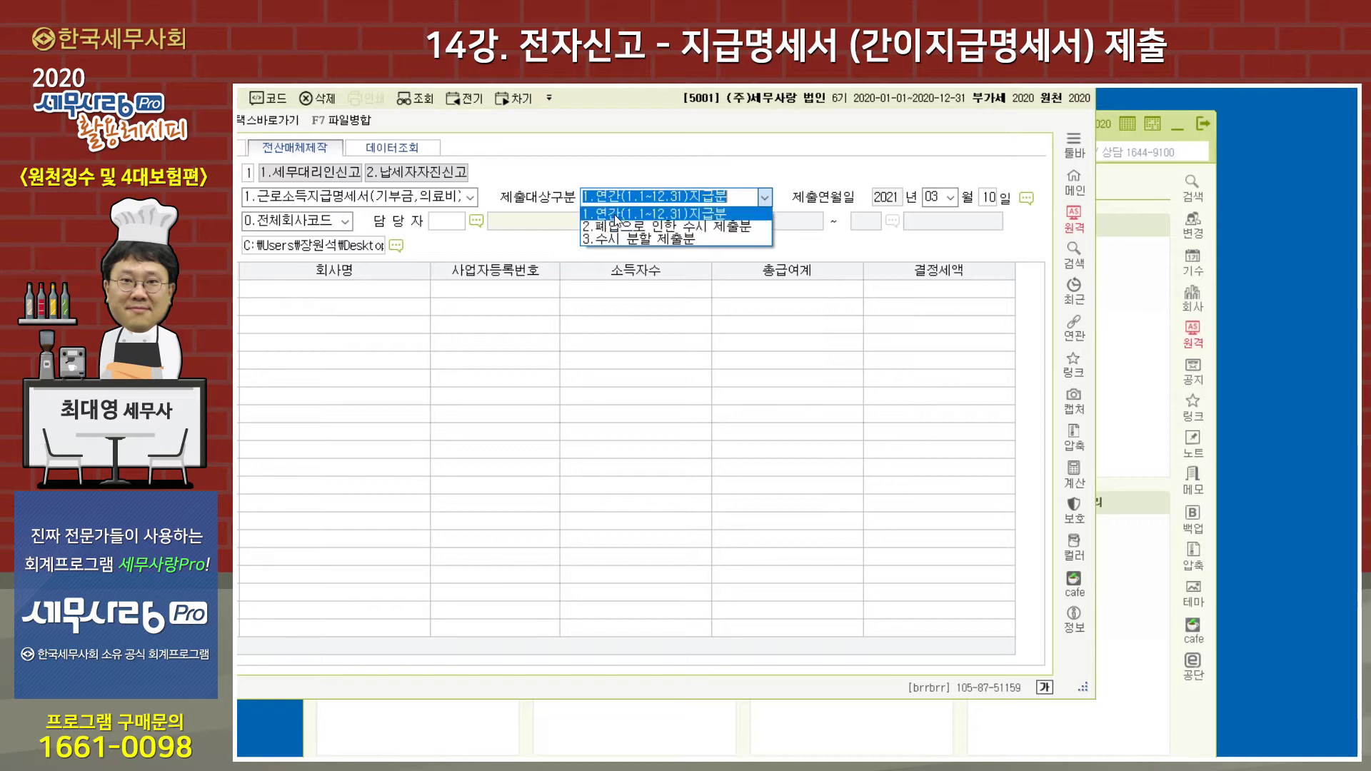
key("Return")
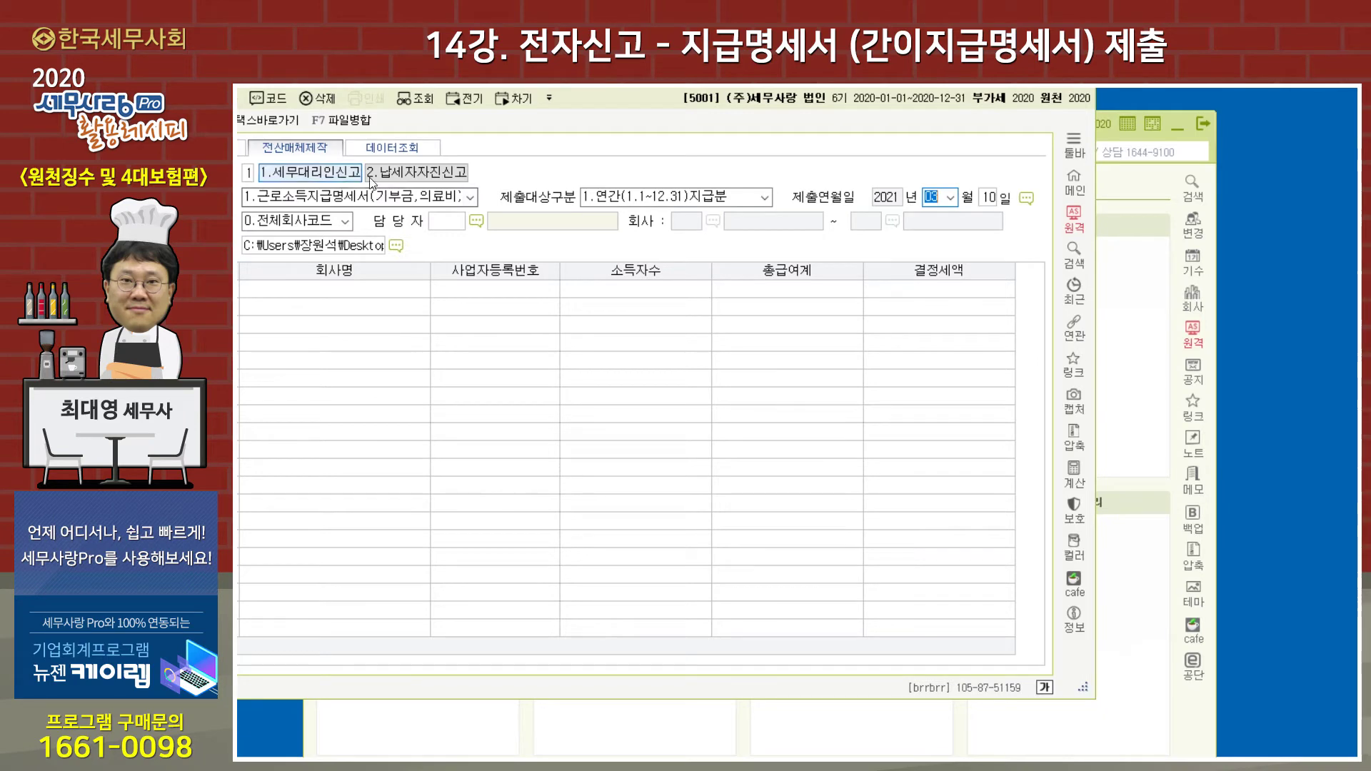
- Examine the statement types available under 전산매체구분 and close the year-end e-filing screen
left_click_drag(382, 77, 627, 117)
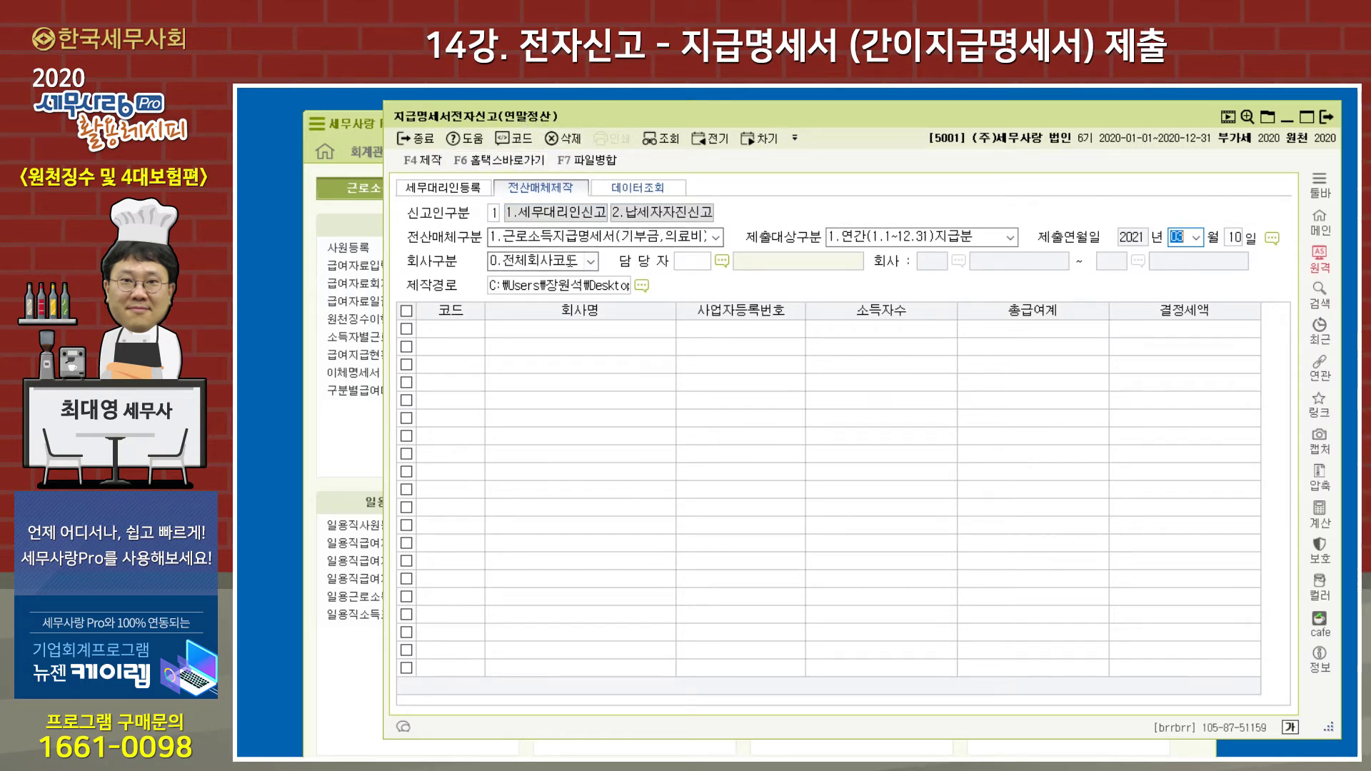
left_click(717, 239)
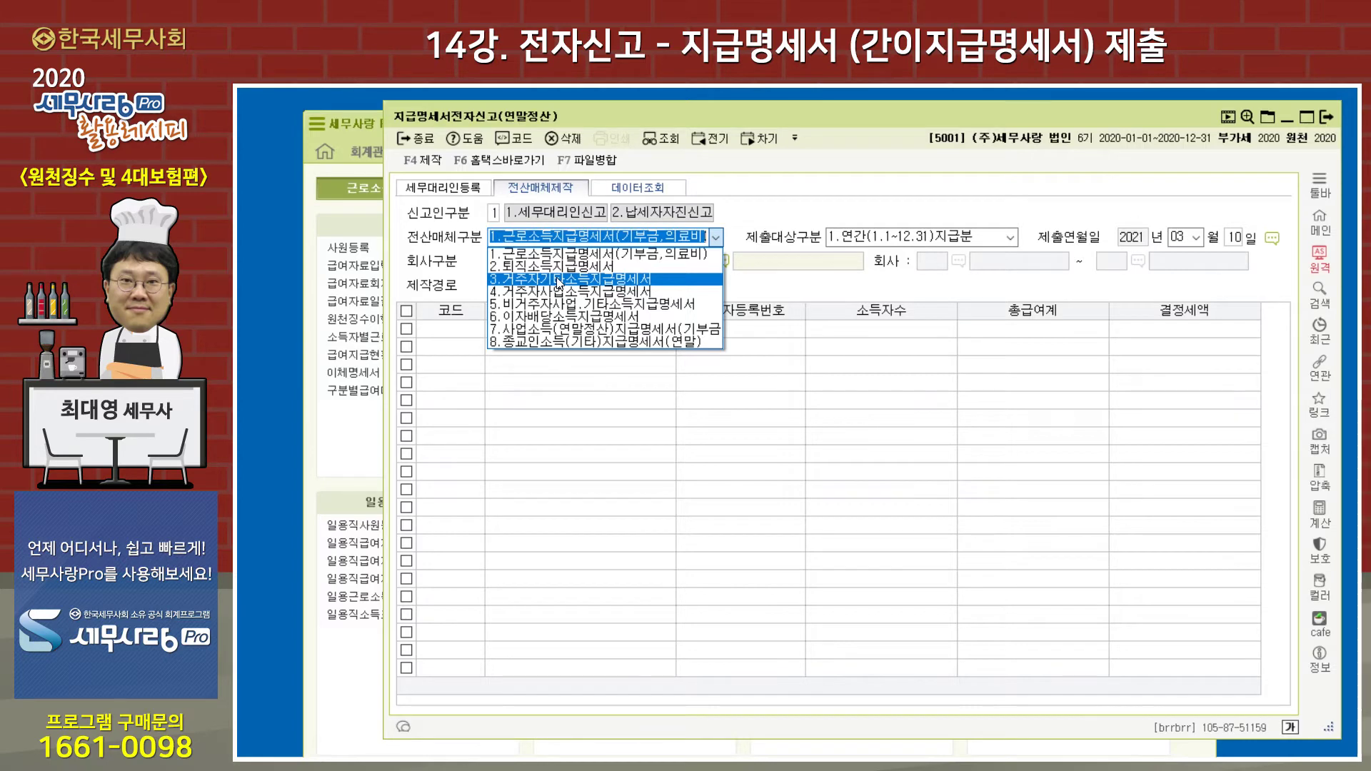
left_click(878, 286)
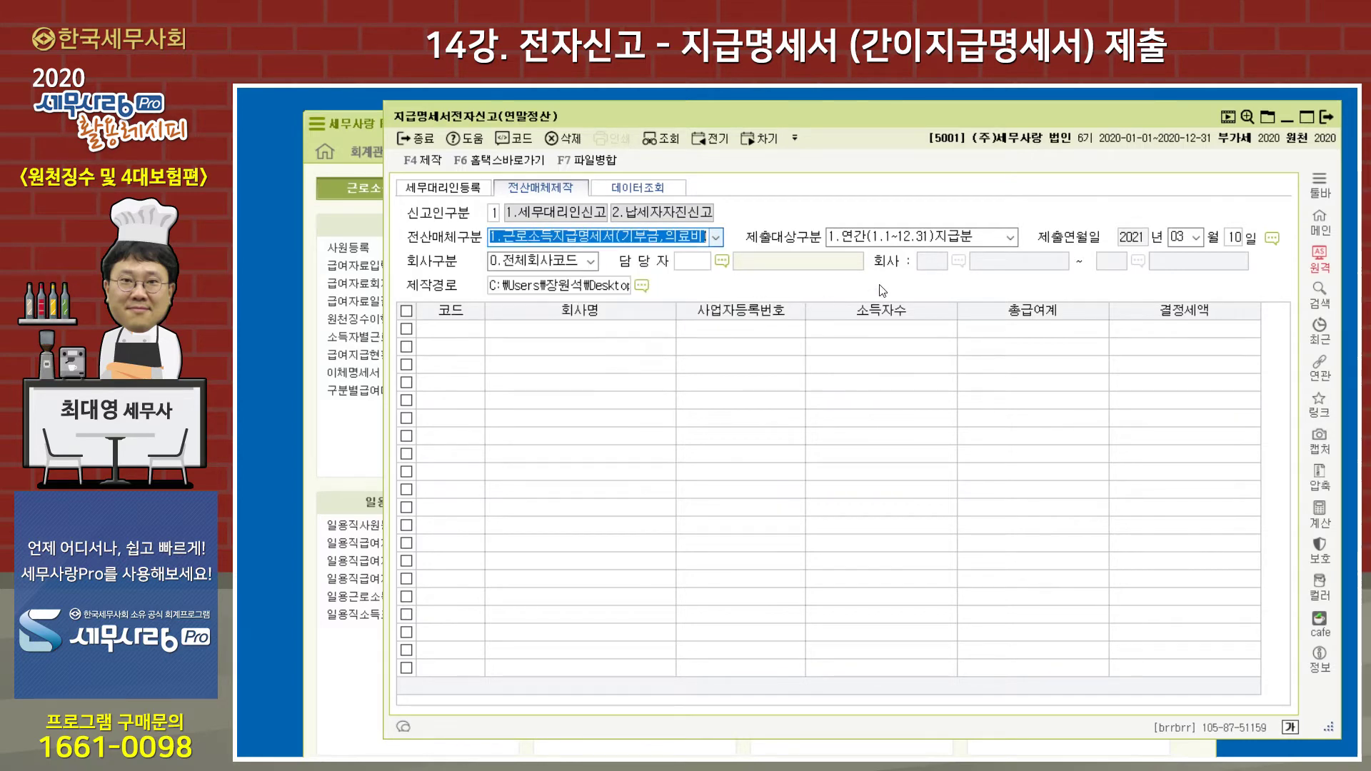
left_click(1326, 117)
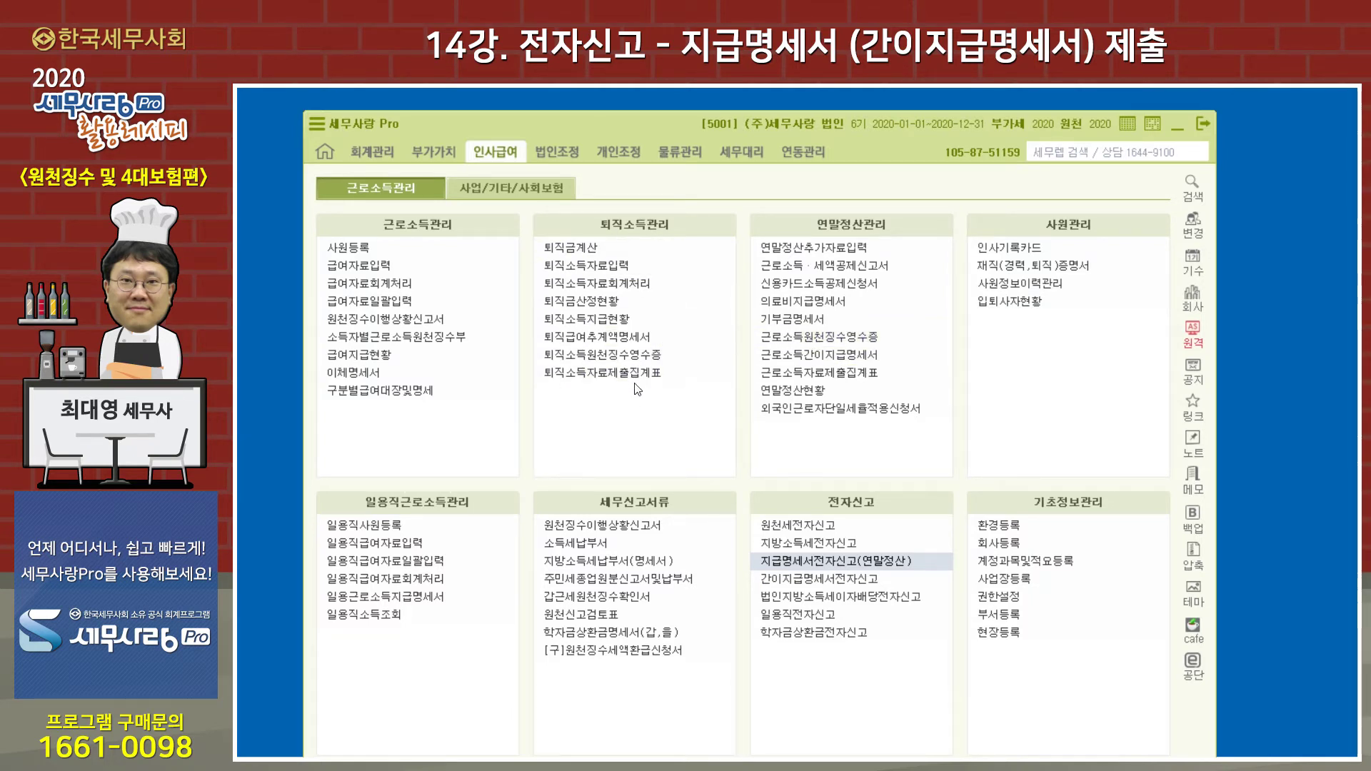
- View the 퇴직소득원천징수영수증 screen and return to the main payroll menu
left_click(591, 358)
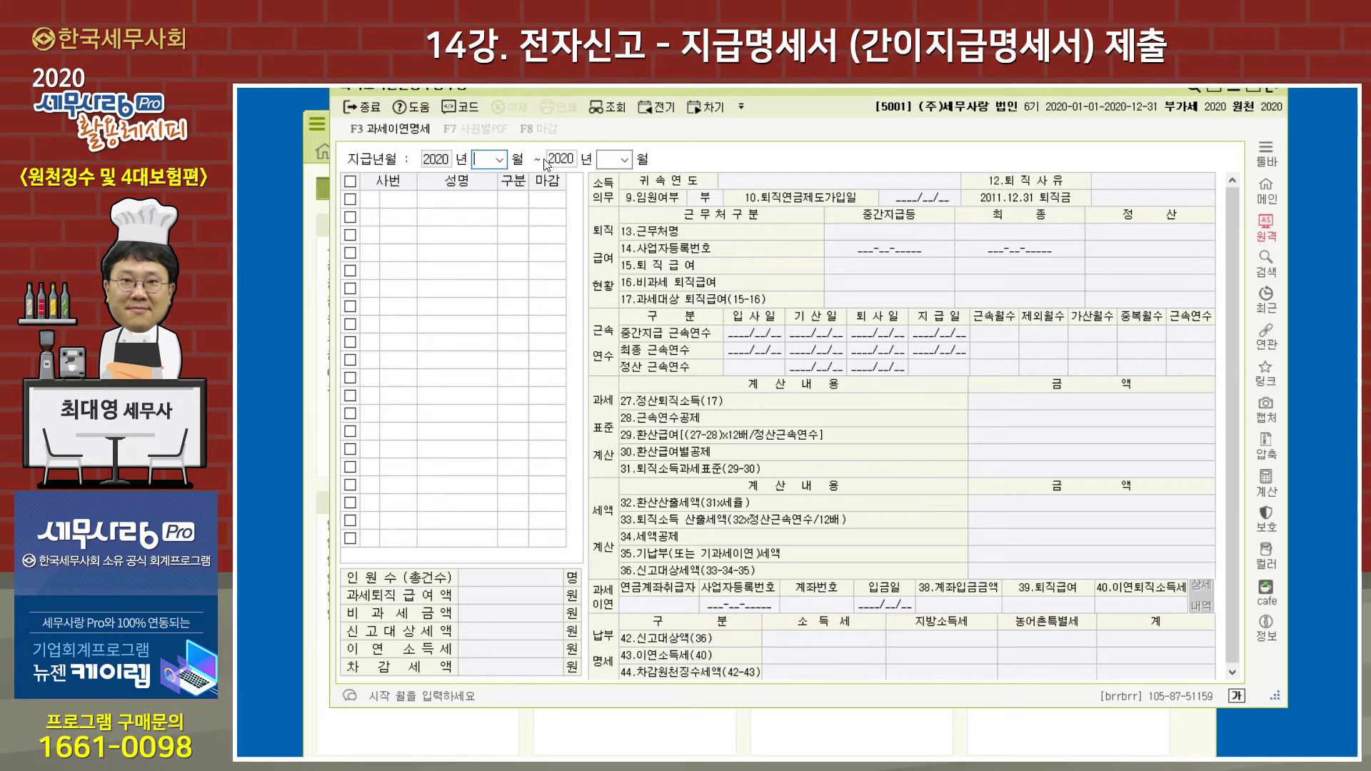
left_click(610, 743)
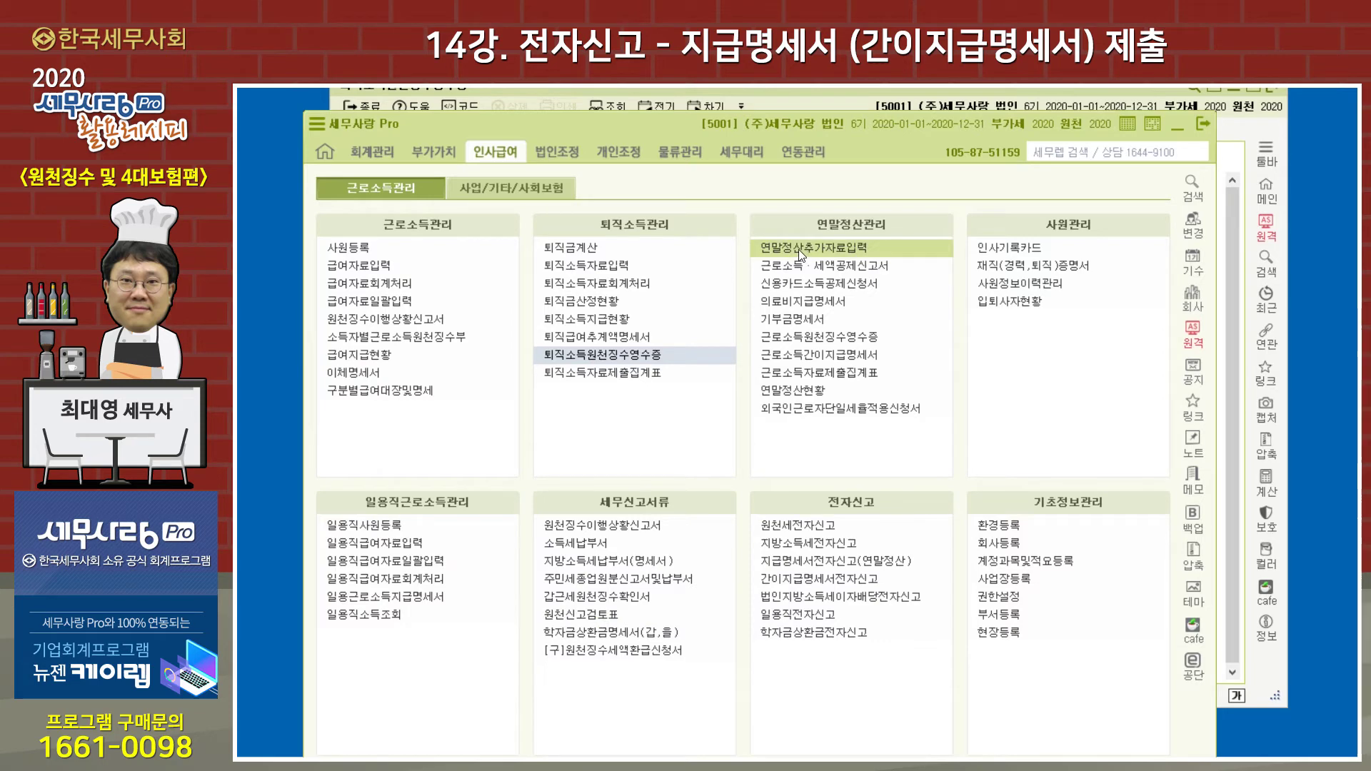
- Load 원천징수이행상황신고서 as 1.정기신고 for 귀속기간 and 지급기간 2020-01 to 2020-12 without 분납, and examine the A22 총지급액
left_click(618, 529)
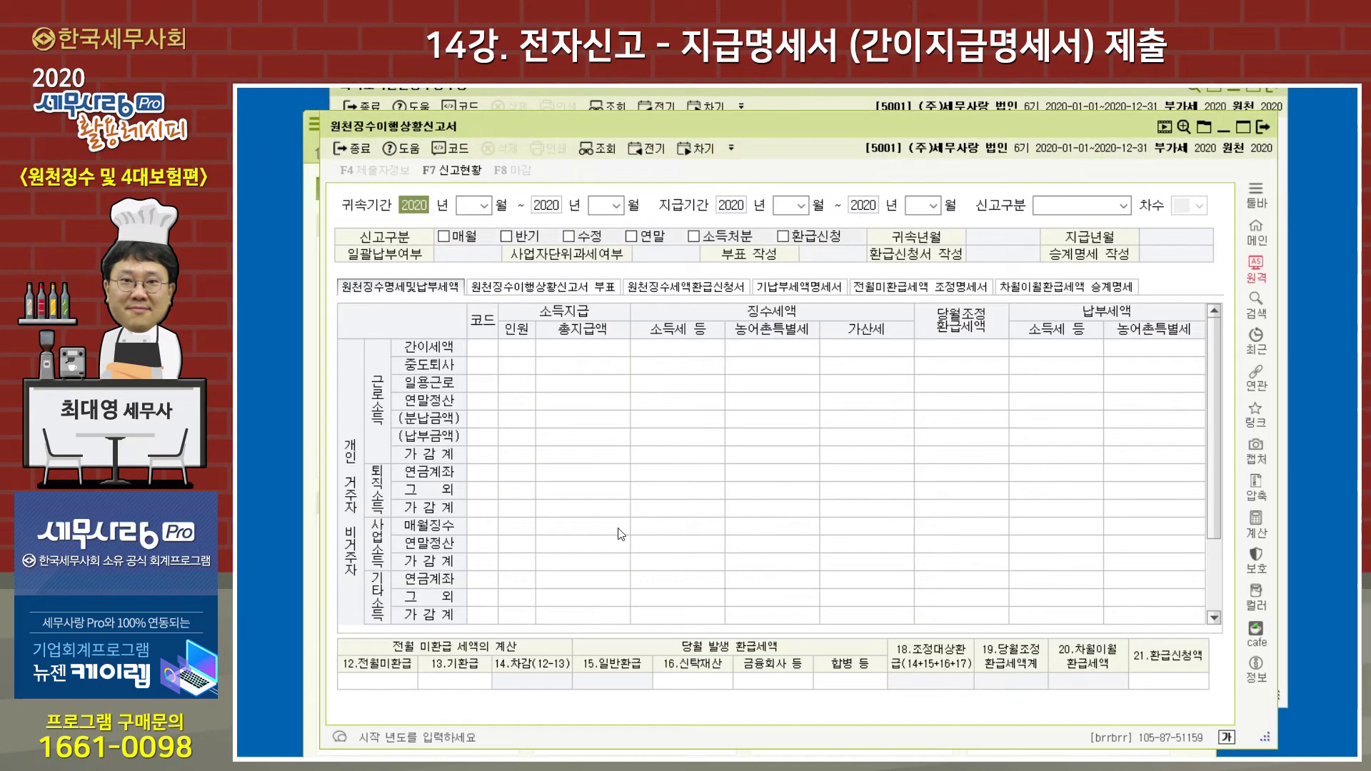
key("Return")
key("Return")
key("Return")
key("Return")
key("Return")
key("Return")
key("Return")
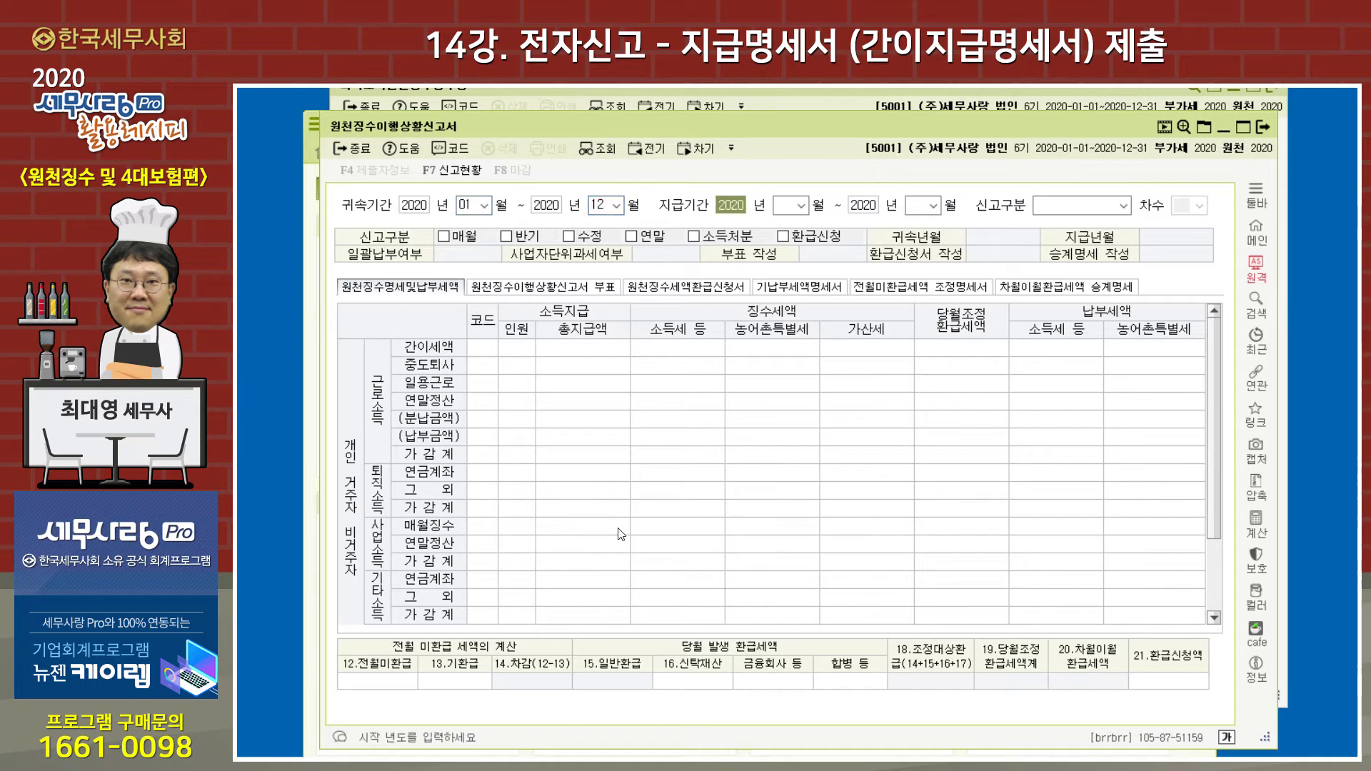
type("12")
key("Return")
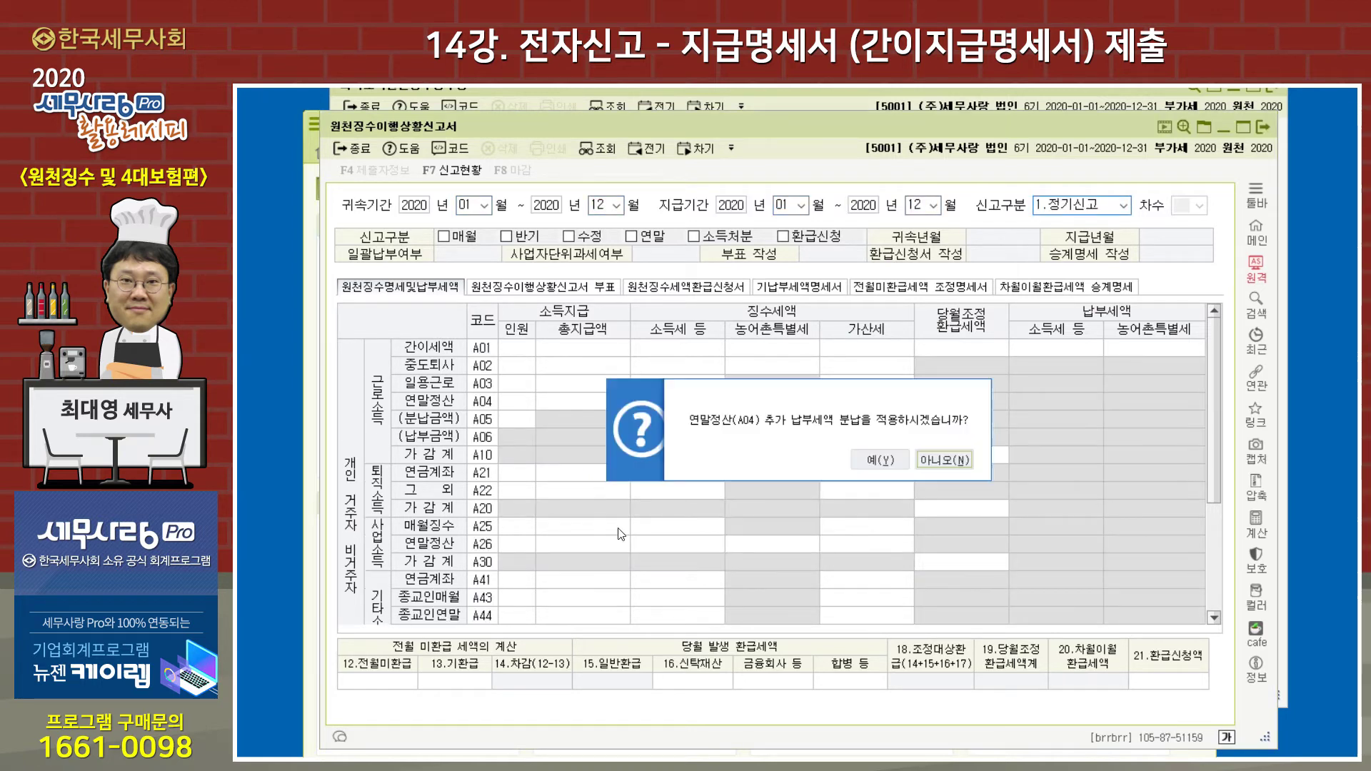
key("Return")
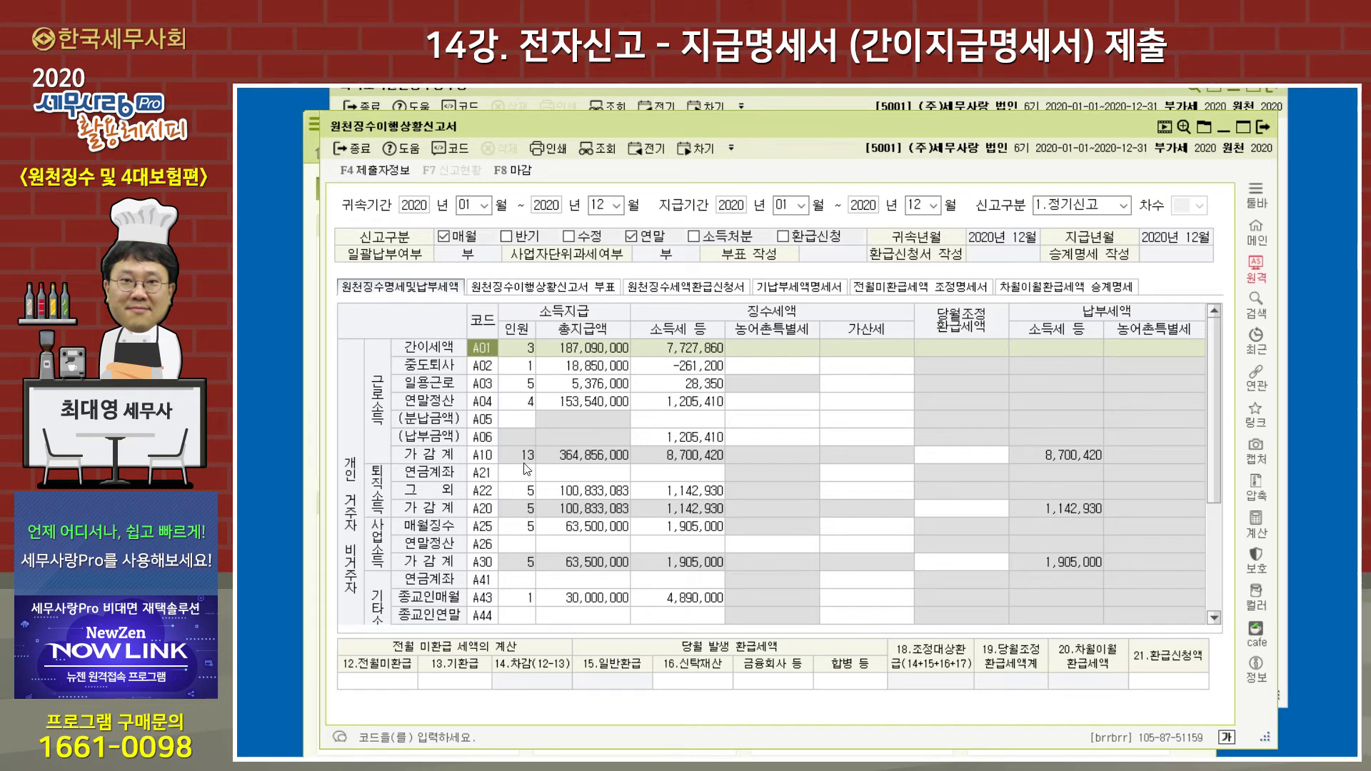
left_click(582, 492)
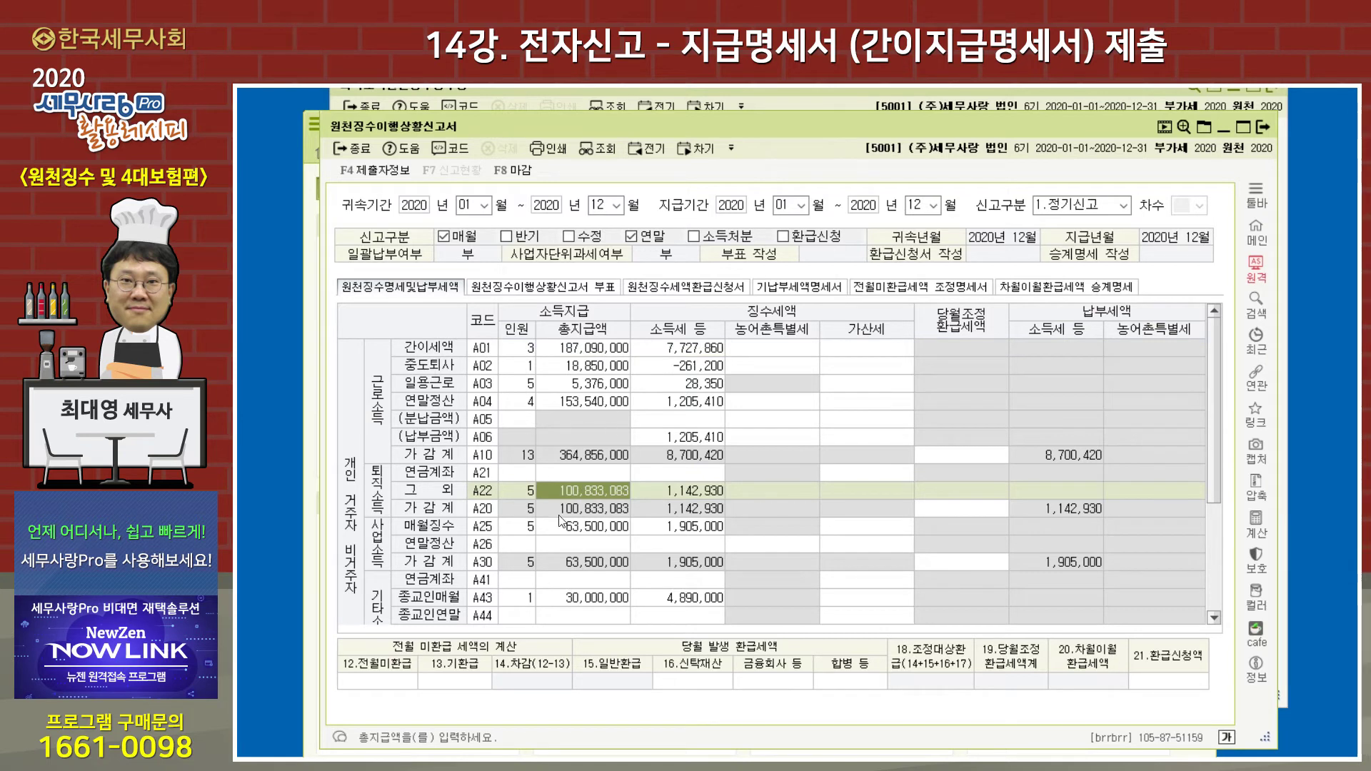
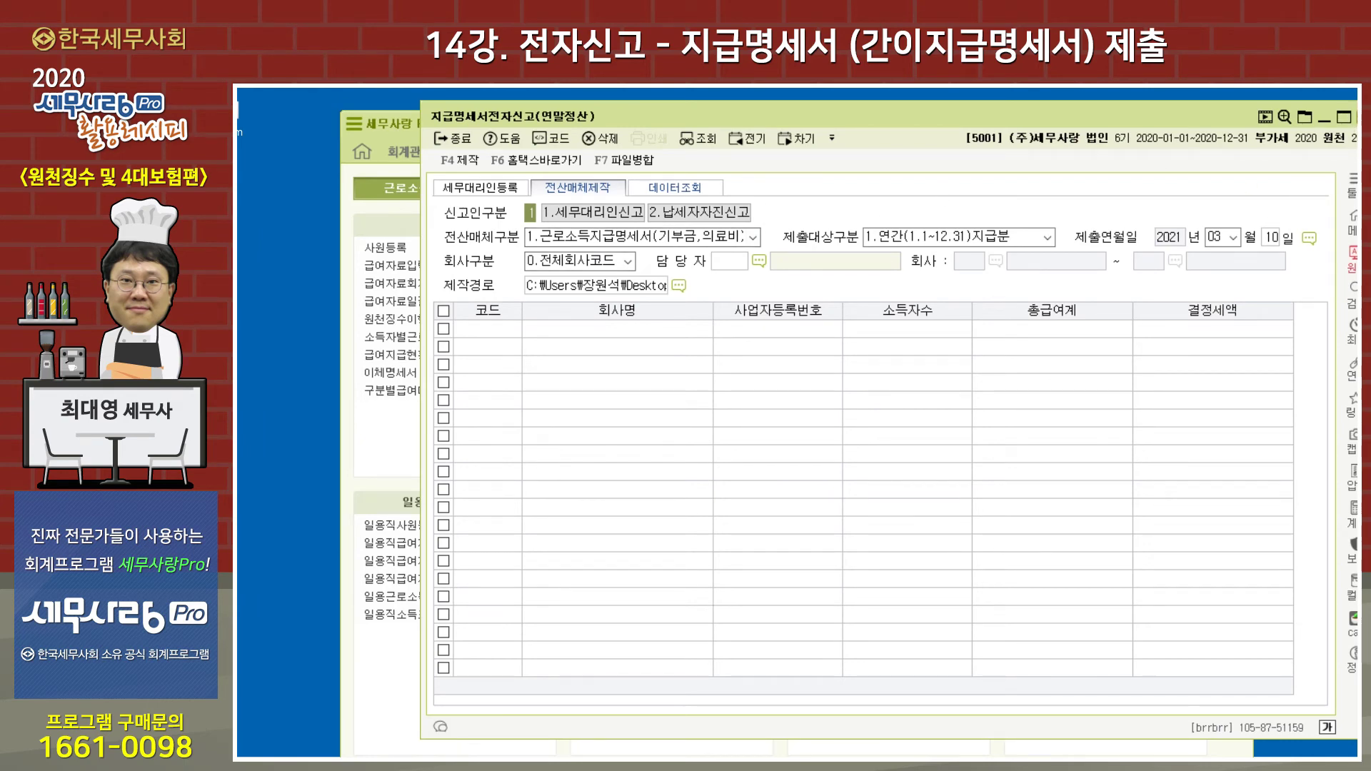
- Leave the year-end e-filing screen and open 근로소득간이지급명세서 under 연말정산관리
key("Escape")
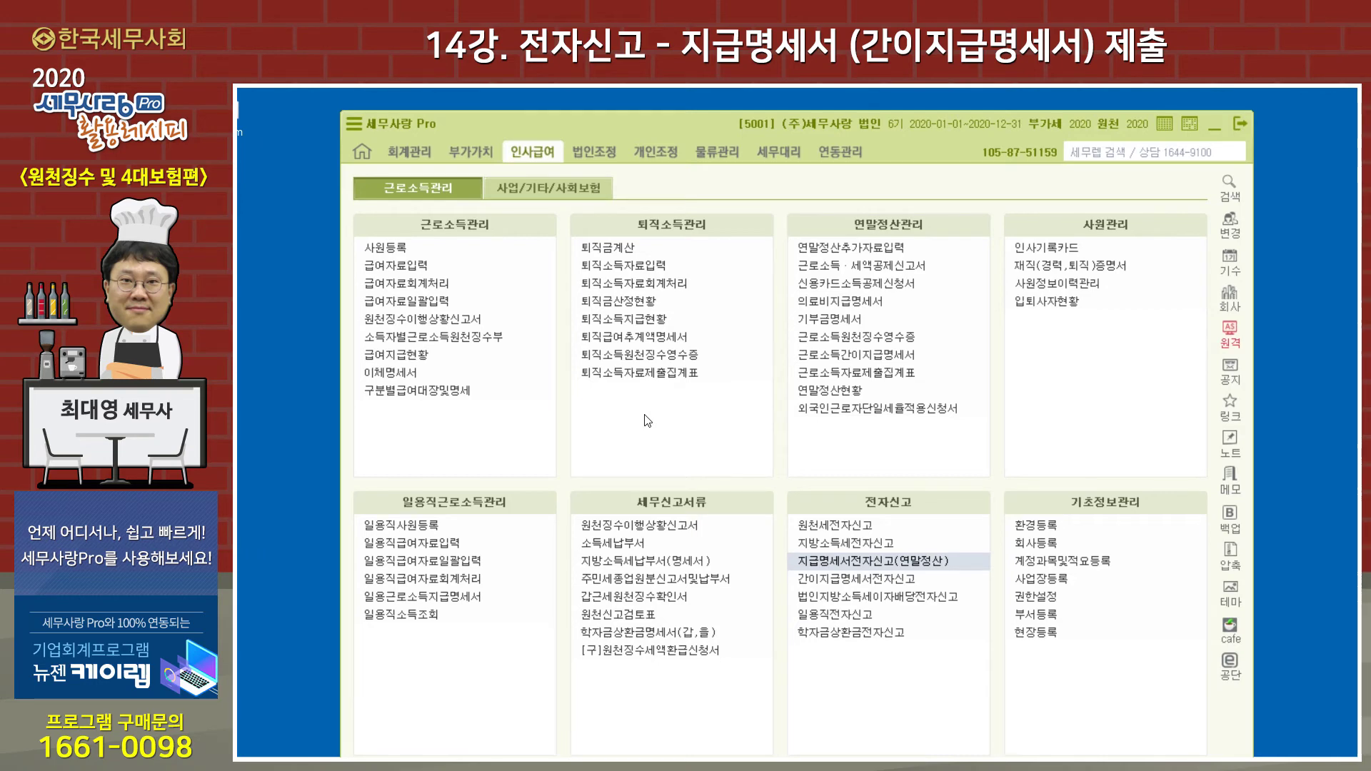
left_click(548, 188)
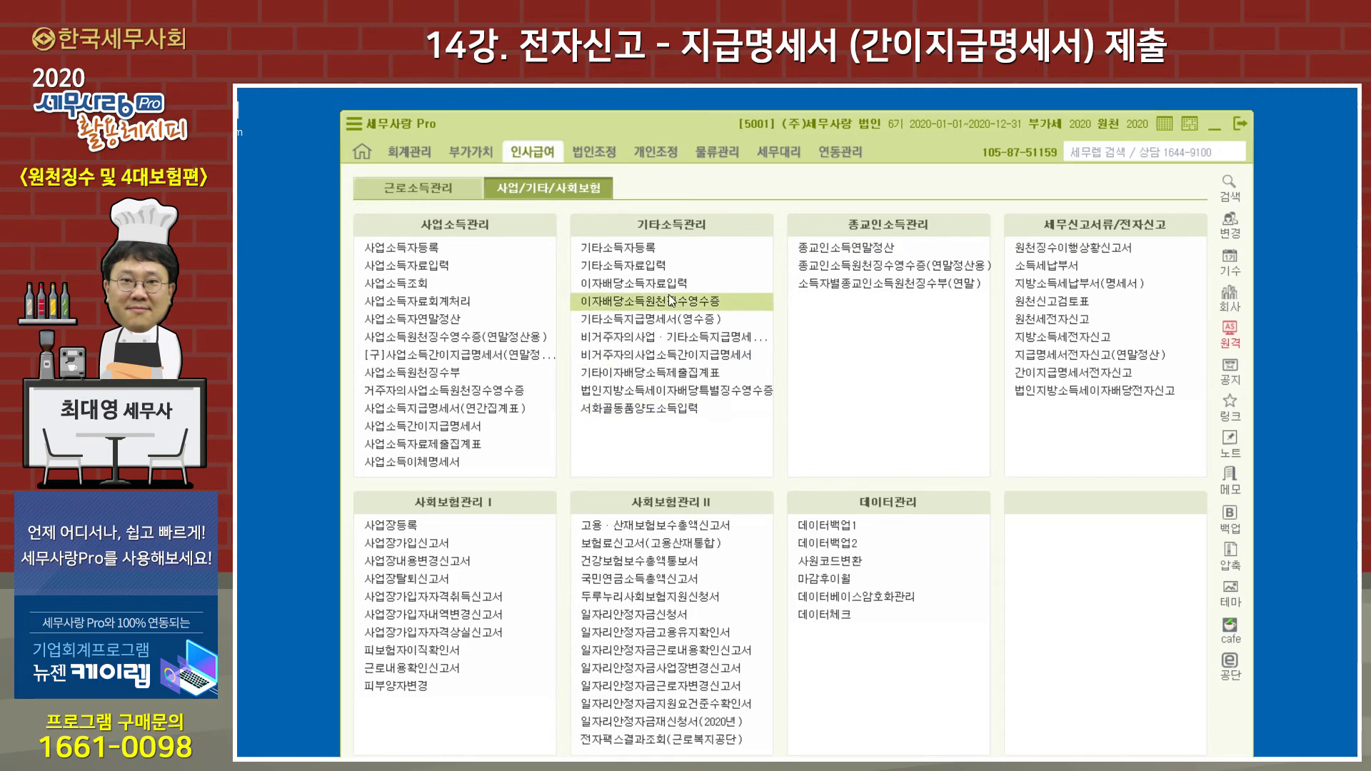
left_click(442, 195)
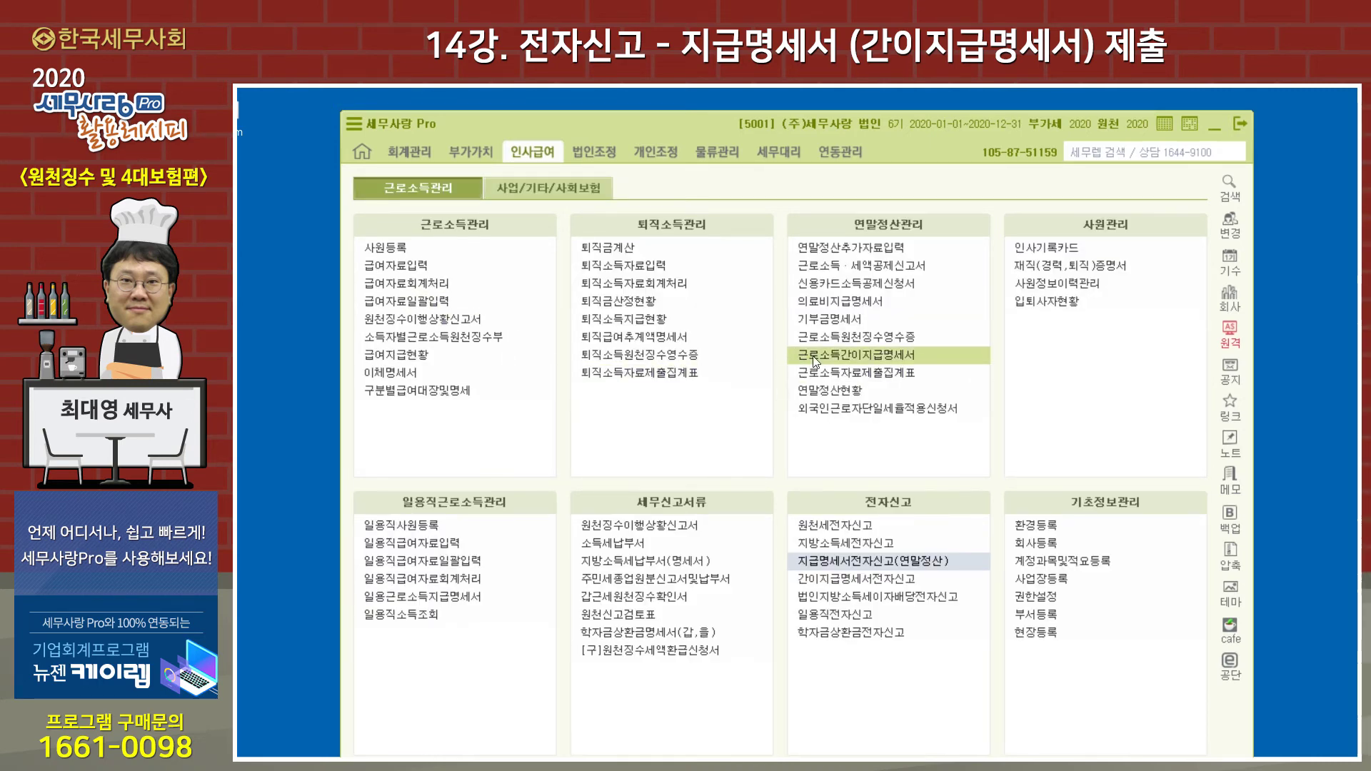
left_click(841, 357)
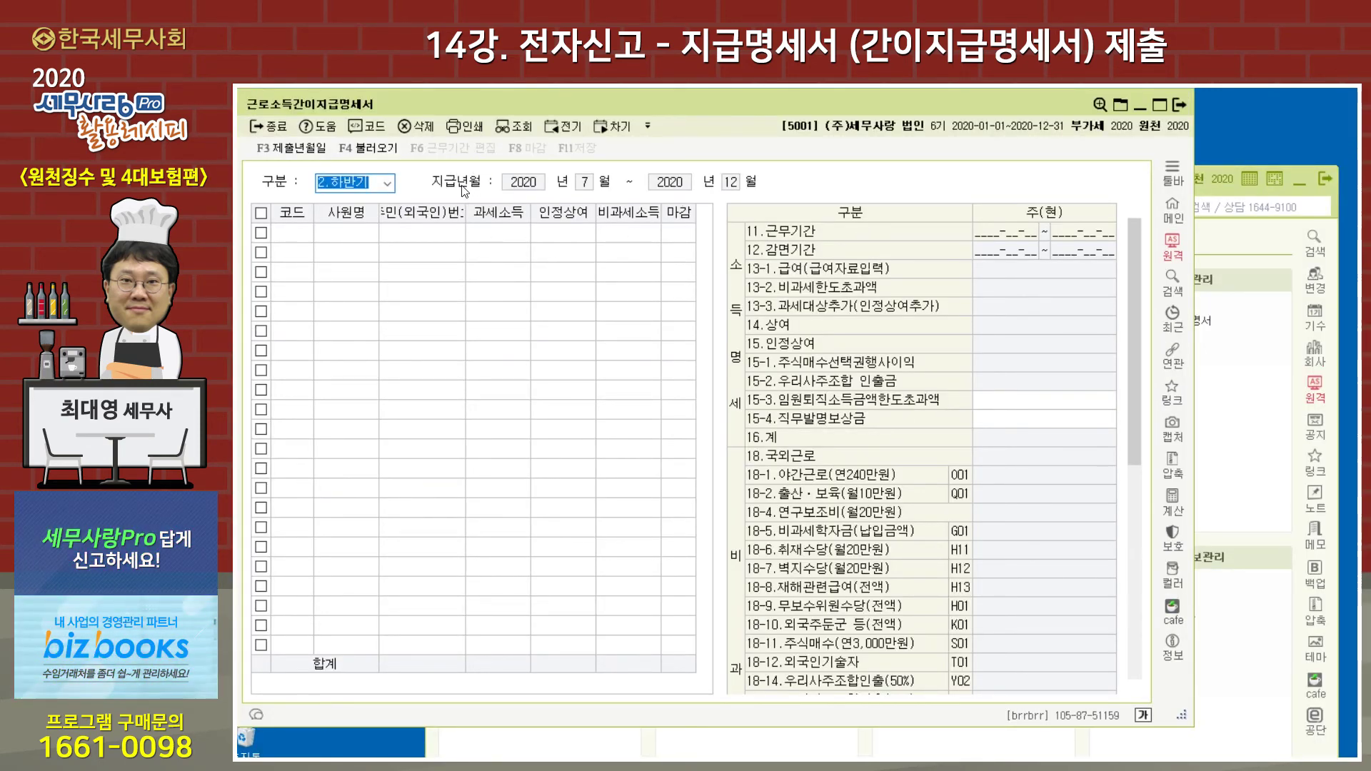
- Load the employees in 근로소득간이지급명세서 for 2.하반기, 지급년월 2020-07 to 2020-12, and return to the main payroll menu
key("Return")
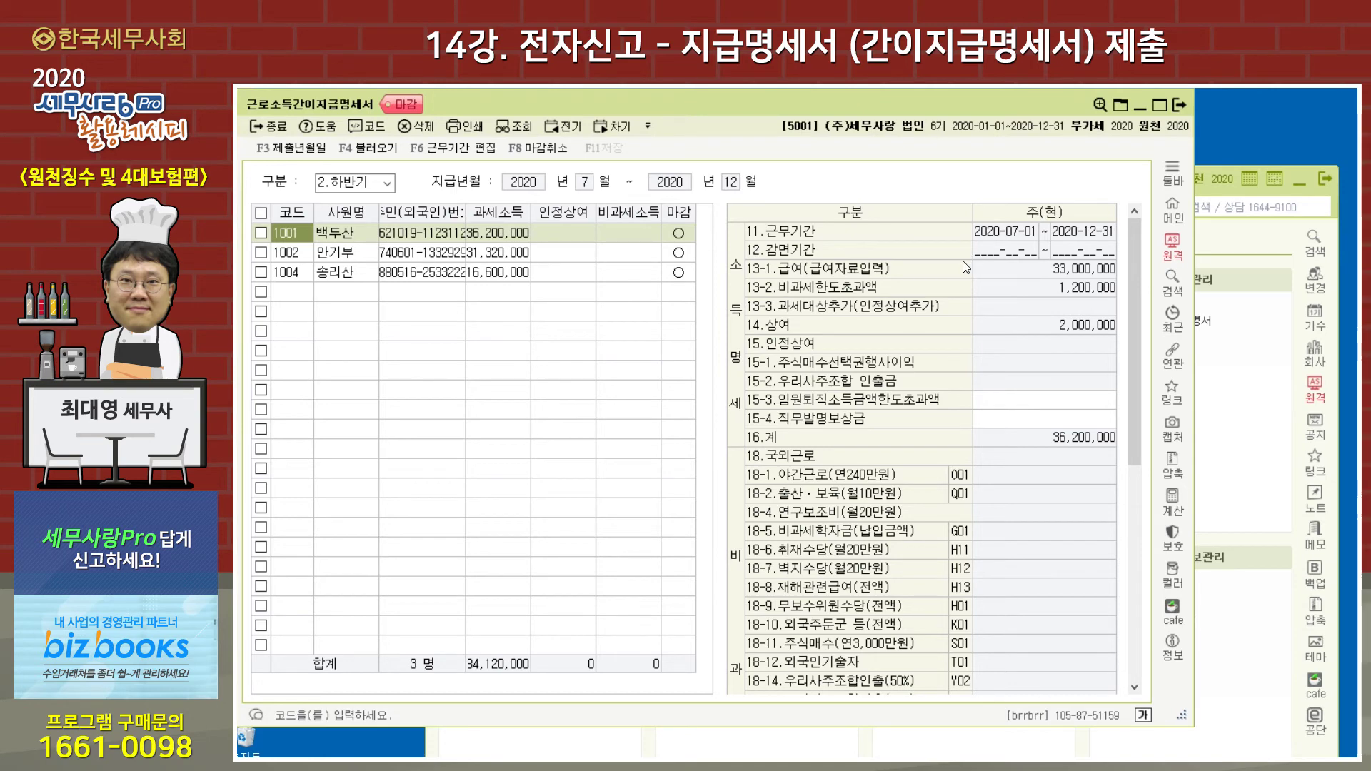
left_click_drag(896, 109, 1023, 225)
left_click_drag(889, 192, 804, 137)
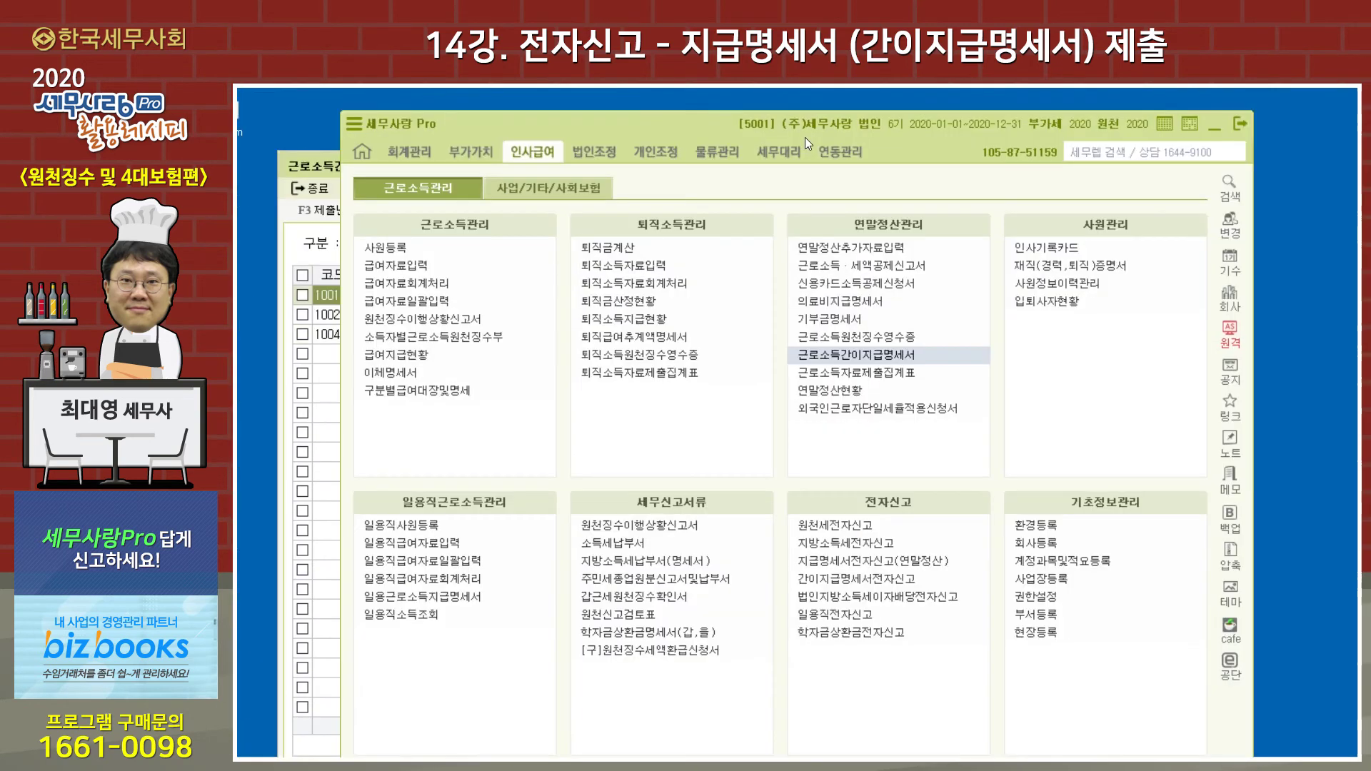
- View the 사업소득간이지급명세서 screen under 사업소득관리 and close it
left_click(525, 194)
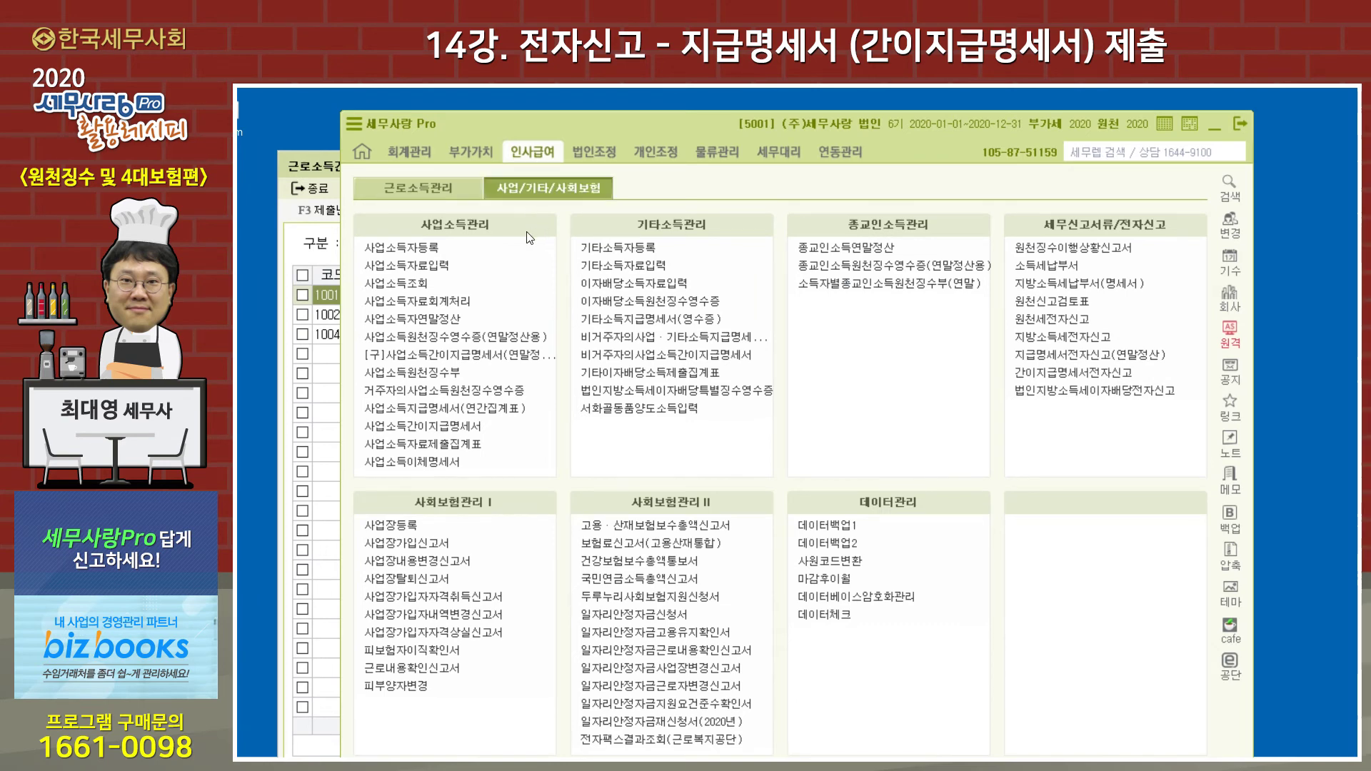
left_click(450, 427)
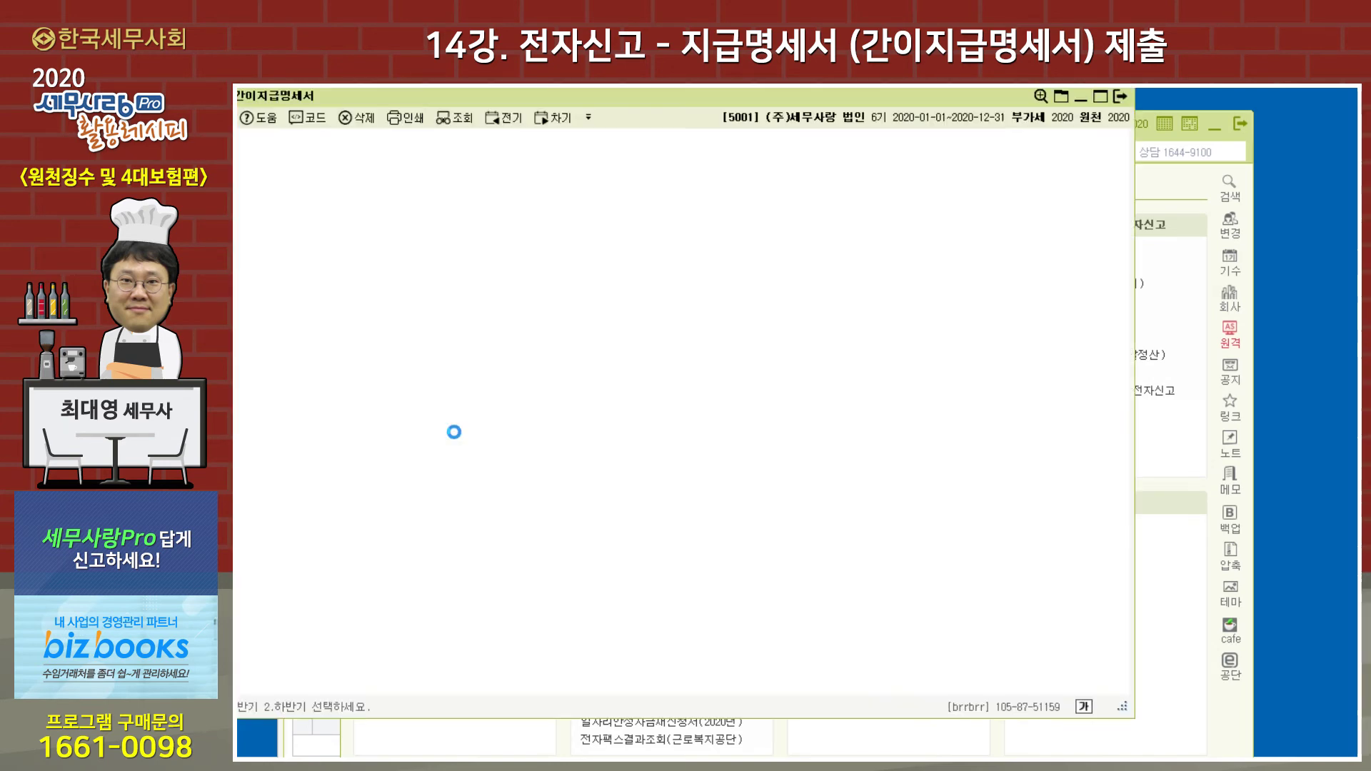
left_click(1121, 100)
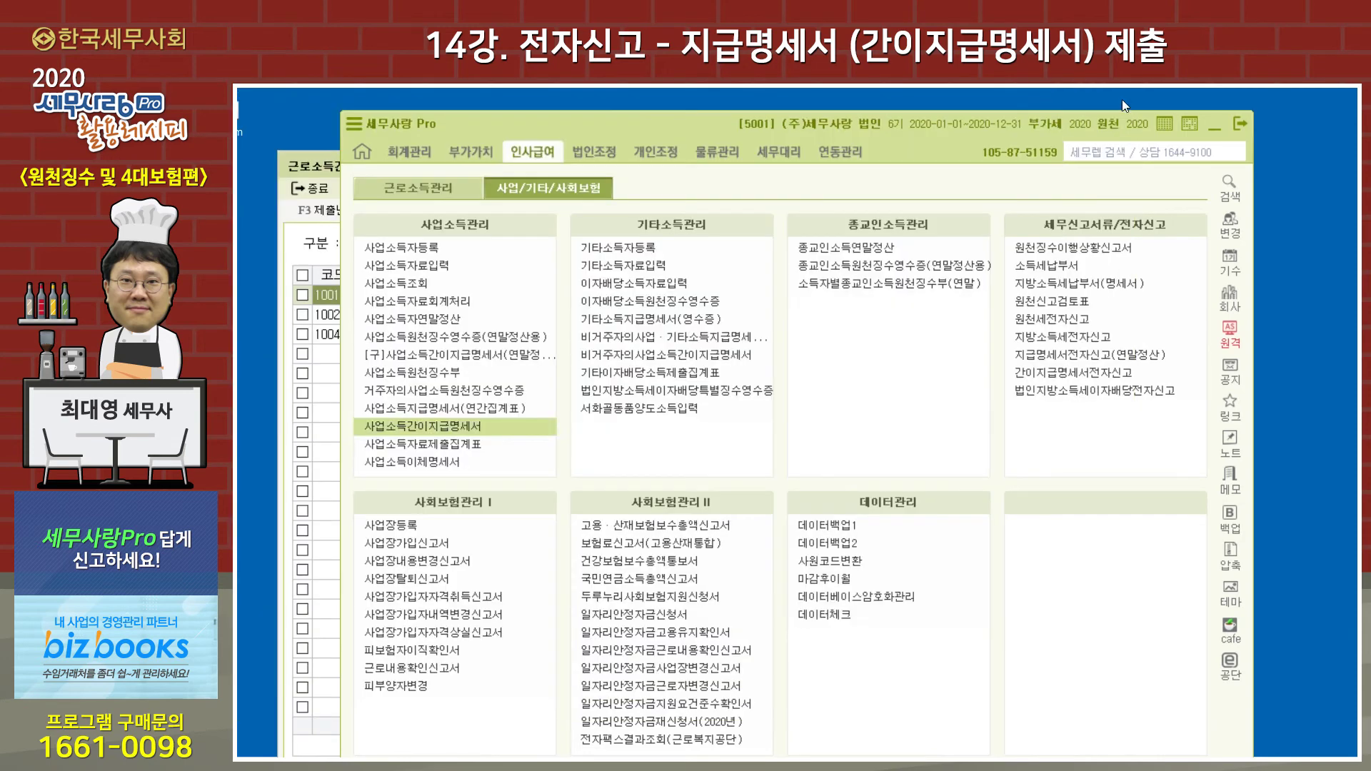
- View the 비거주자의사업소득간이지급명세서 screen under 기타소득관리 and close it
left_click(651, 355)
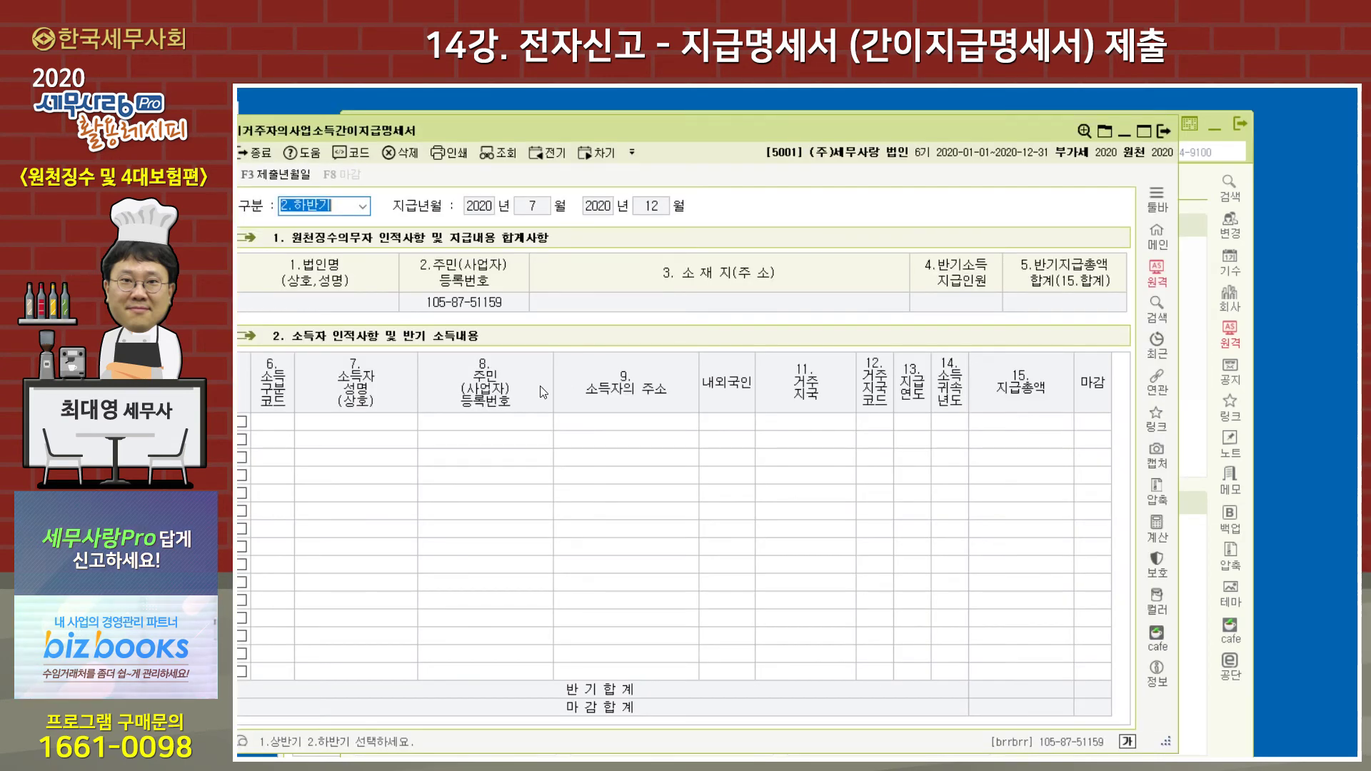
left_click_drag(683, 128, 738, 126)
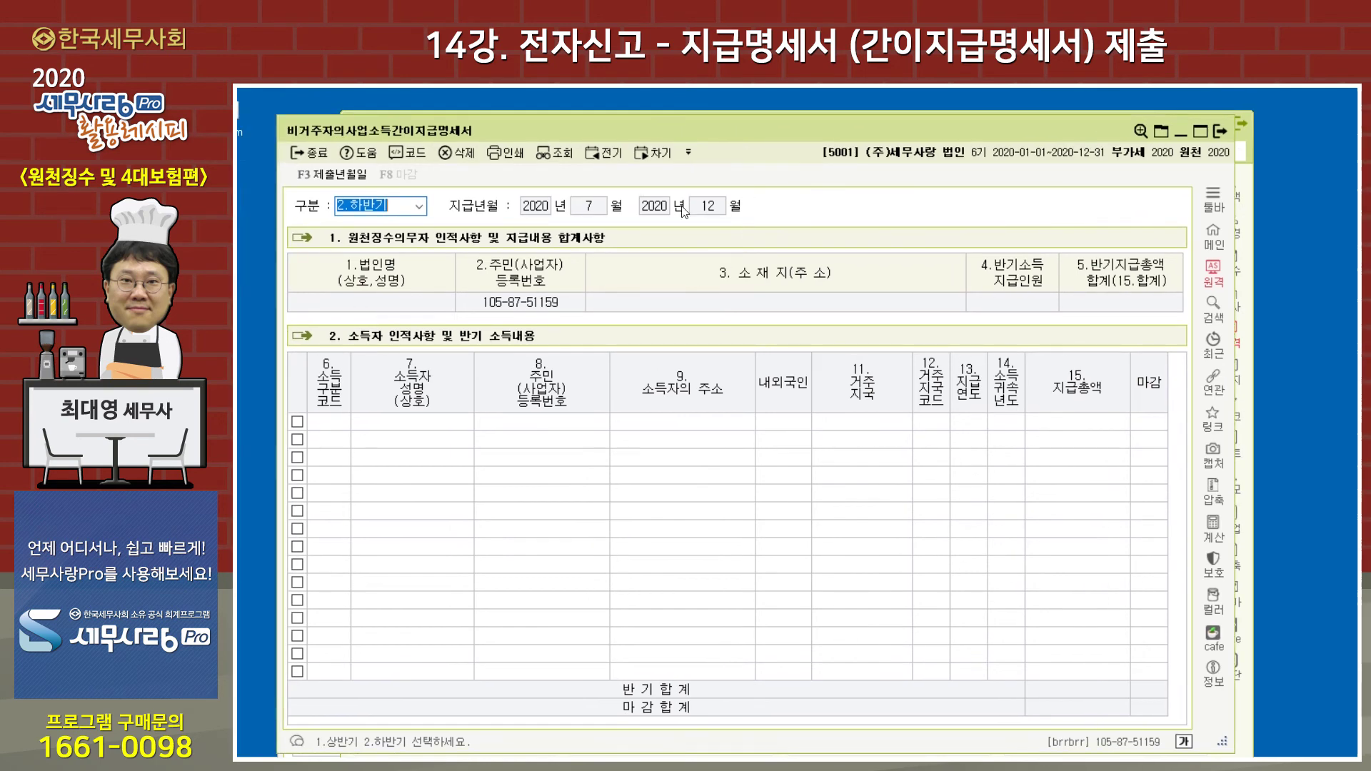
left_click(1219, 127)
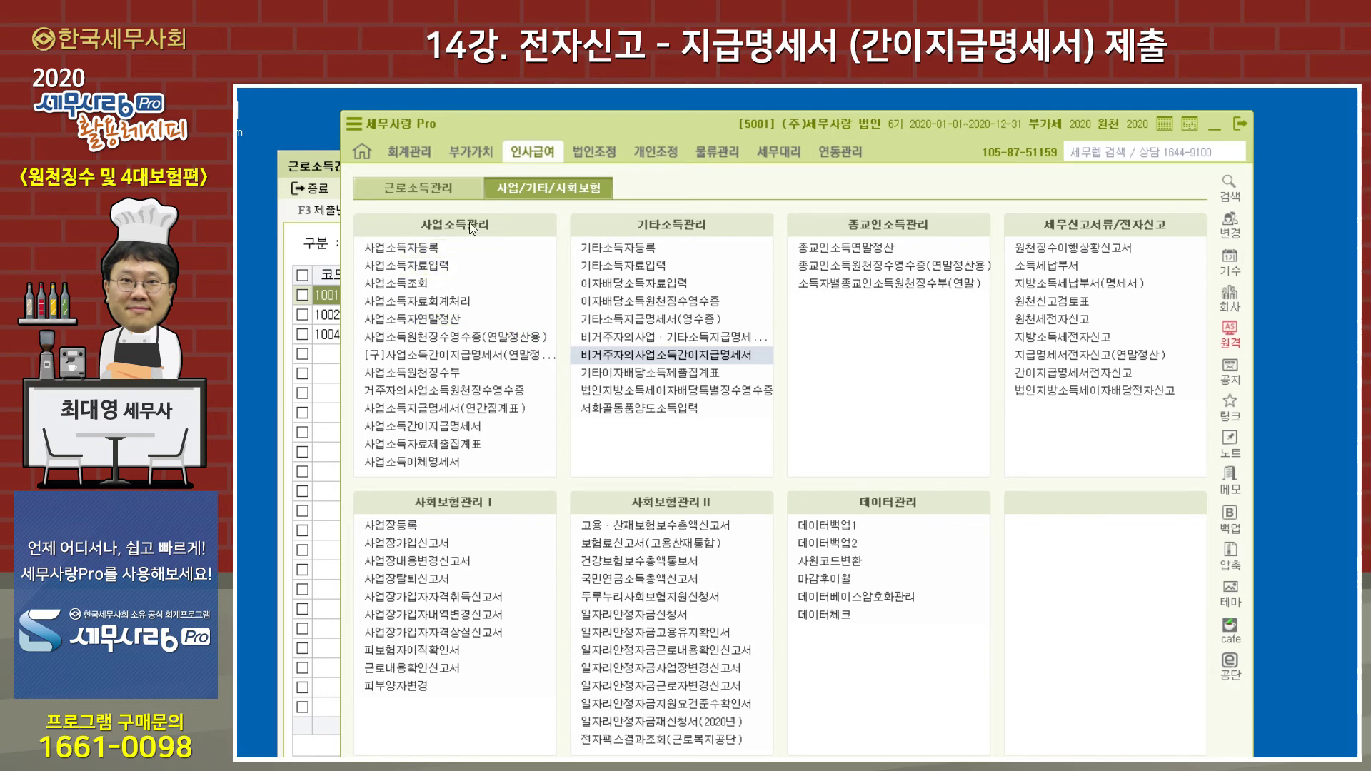
- Open 간이지급명세서전자신고 under 전자신고, examine the income types available for 전산매체구분, and leave the screen
left_click(428, 192)
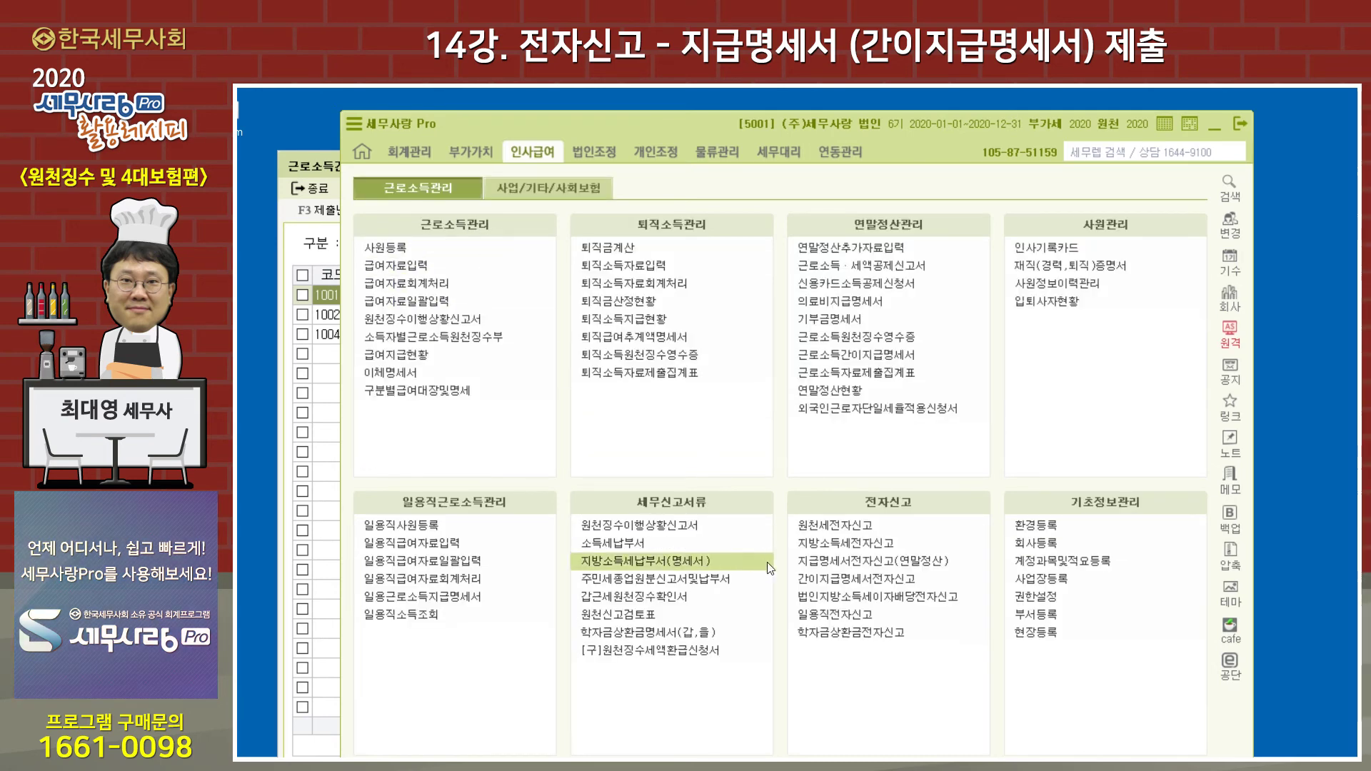
left_click(844, 580)
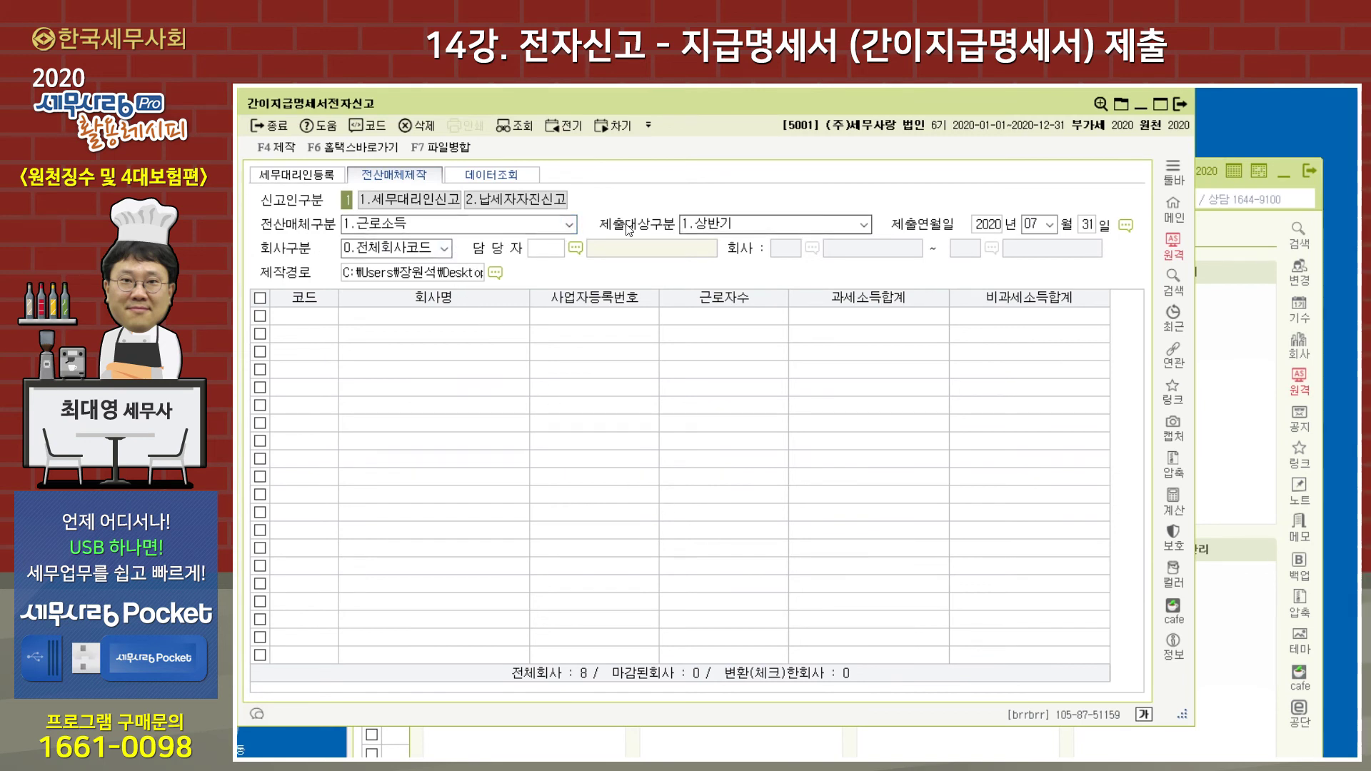
left_click(569, 225)
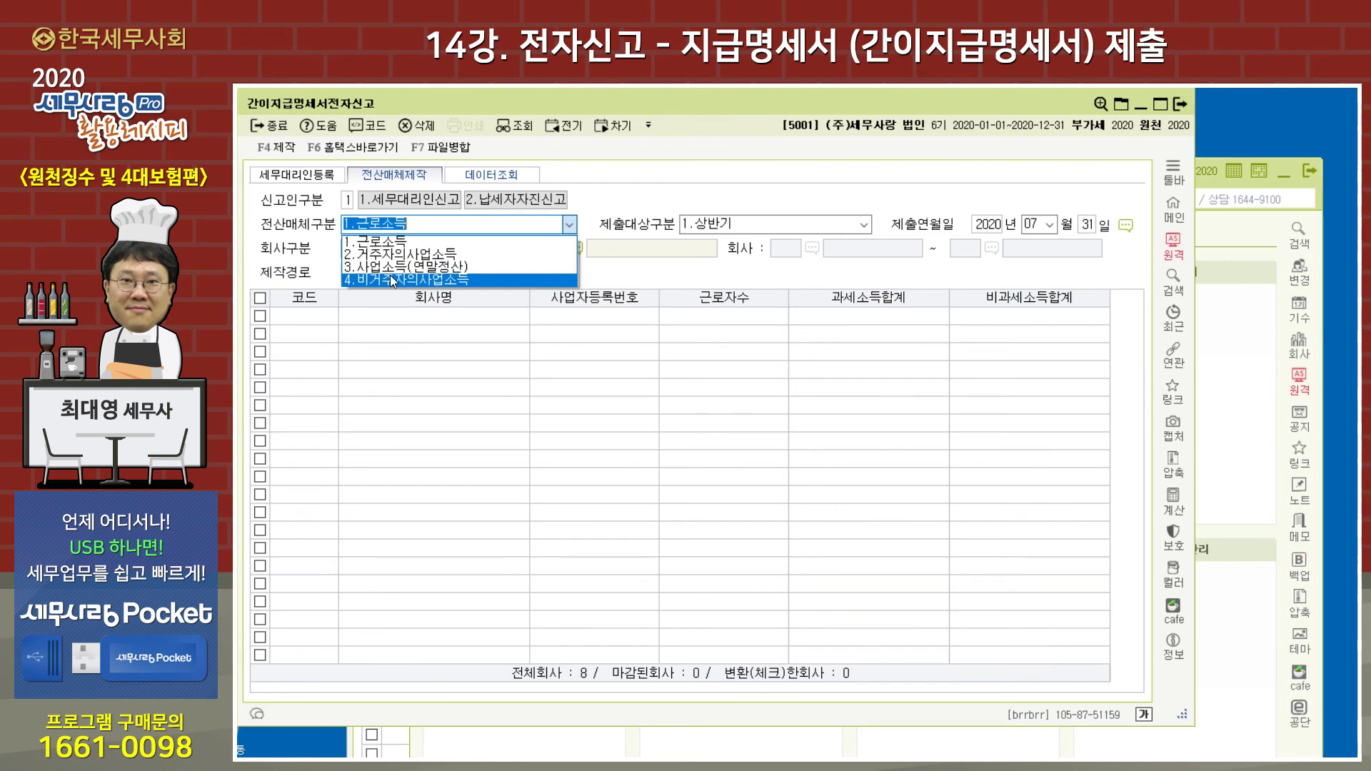
left_click(653, 290)
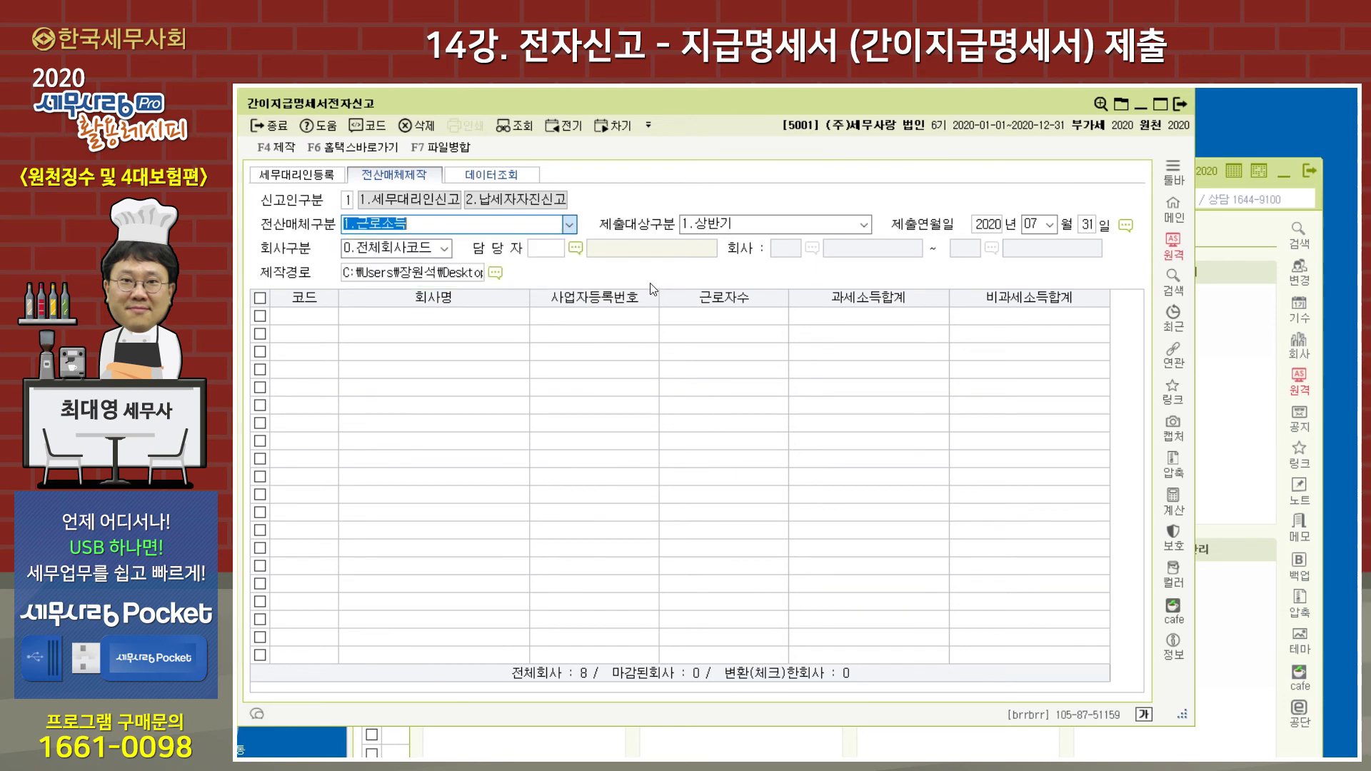
left_click_drag(712, 107, 922, 167)
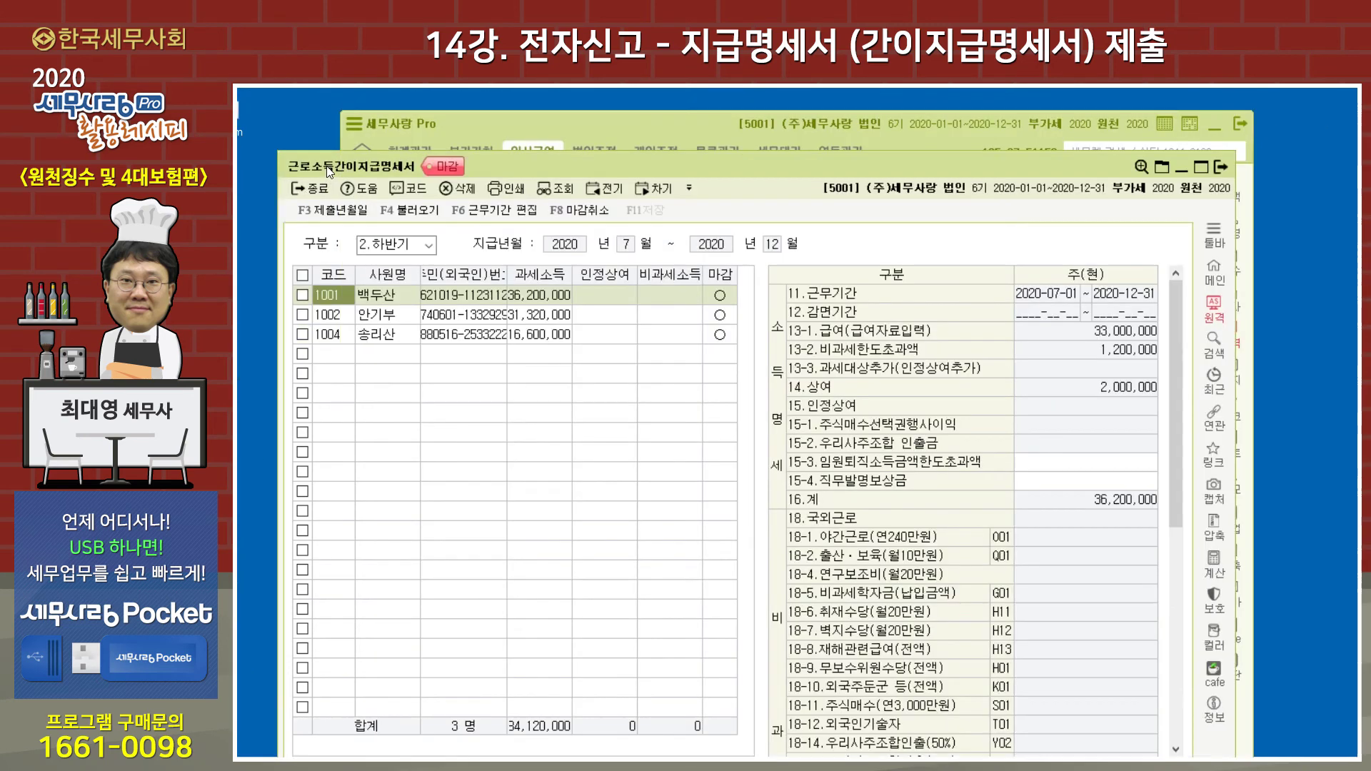
- Close 근로소득간이지급명세서 and reopen it from 연말정산관리 with the 2.하반기 employees loaded
left_click(1220, 168)
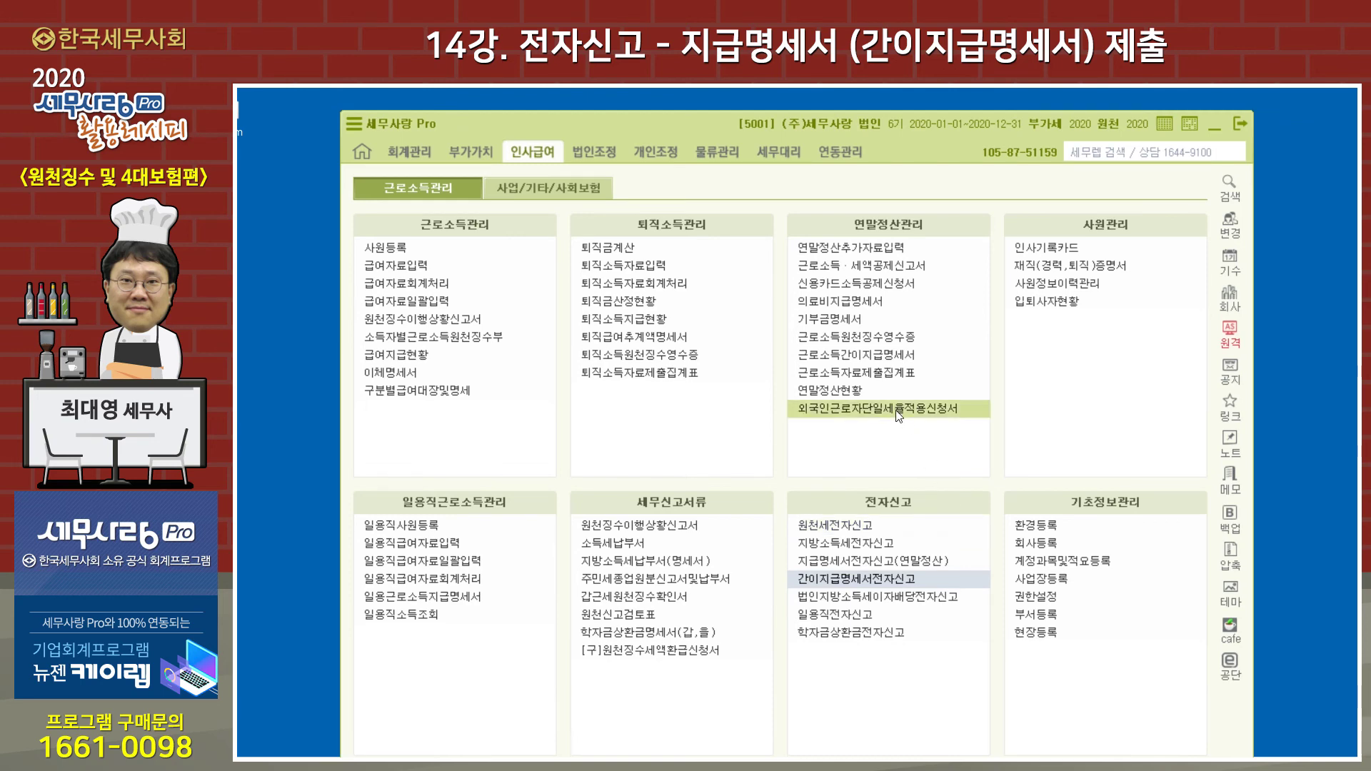
left_click(852, 354)
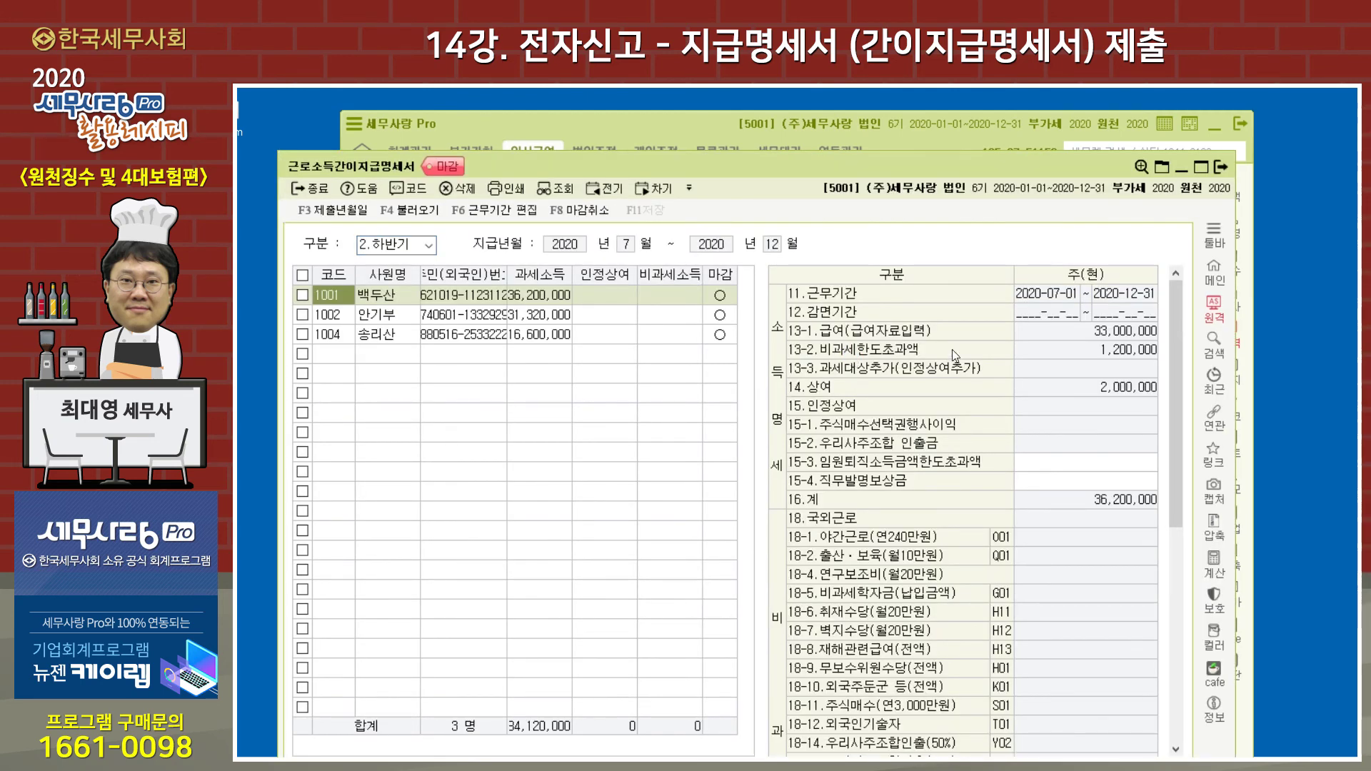
left_click_drag(777, 159, 866, 158)
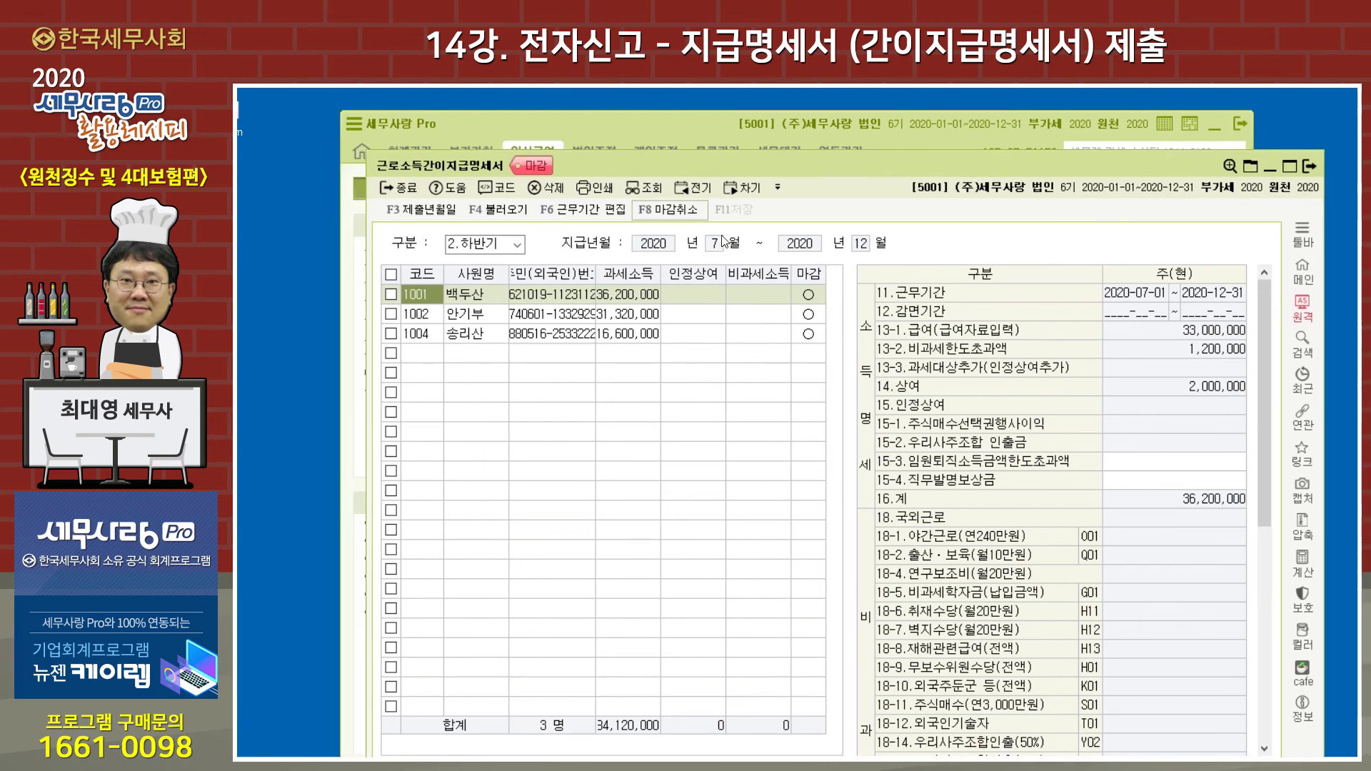